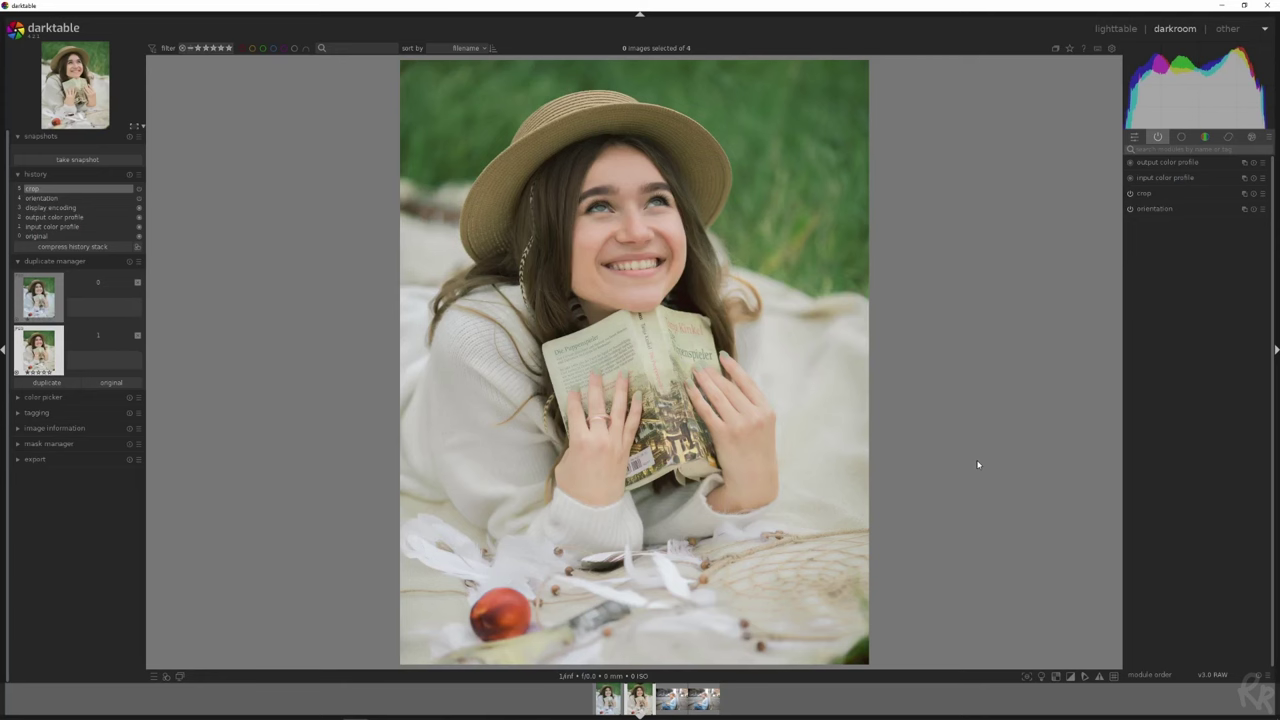
Enable white balance at its as-shot 6503 K after comparing with the other duplicate's version.
{"action": "left_click", "coordinate": [1178, 149]}
{"action": "type", "text": "white balance"}
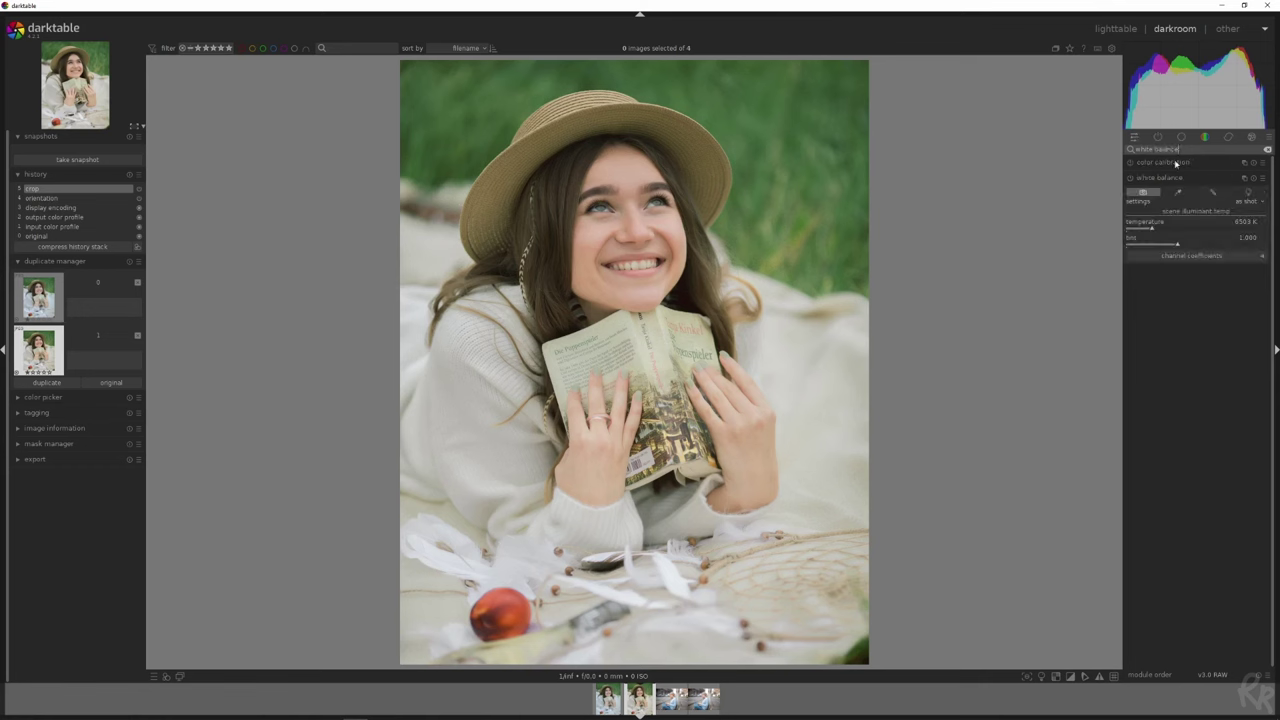
{"action": "left_click", "coordinate": [1130, 178]}
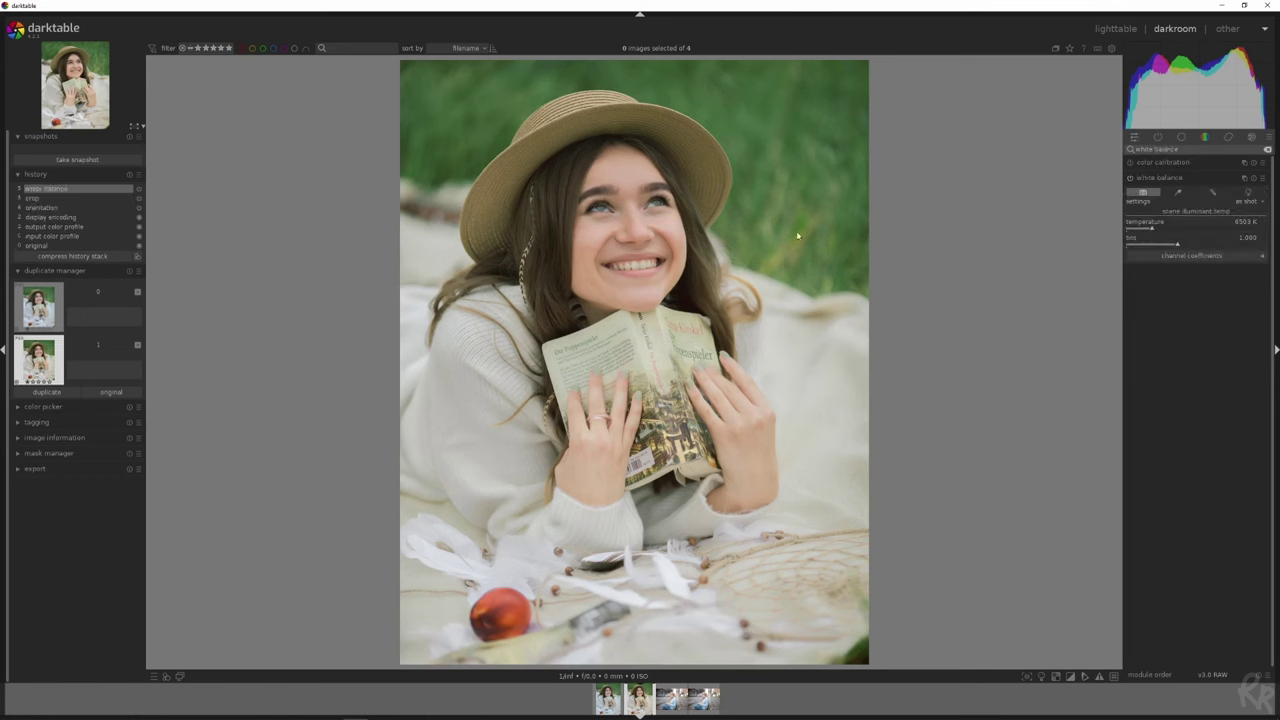
{"action": "left_click", "coordinate": [25, 318]}
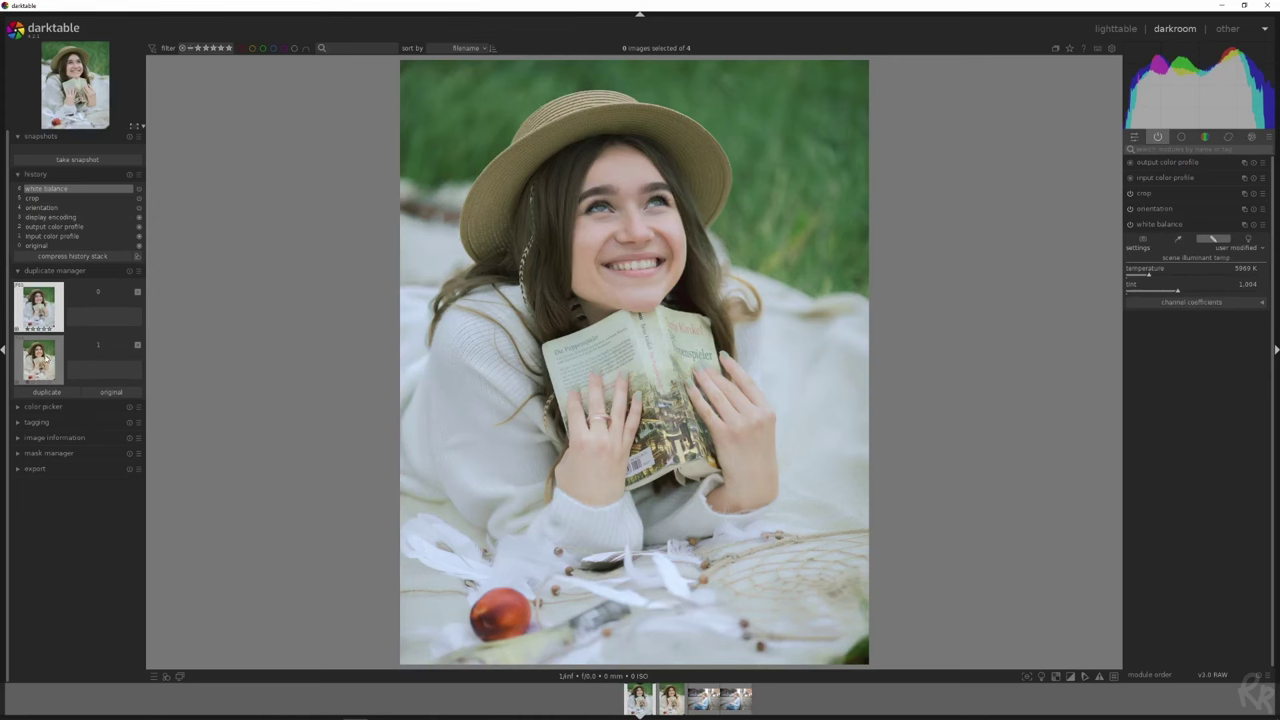
{"action": "left_click", "coordinate": [30, 360]}
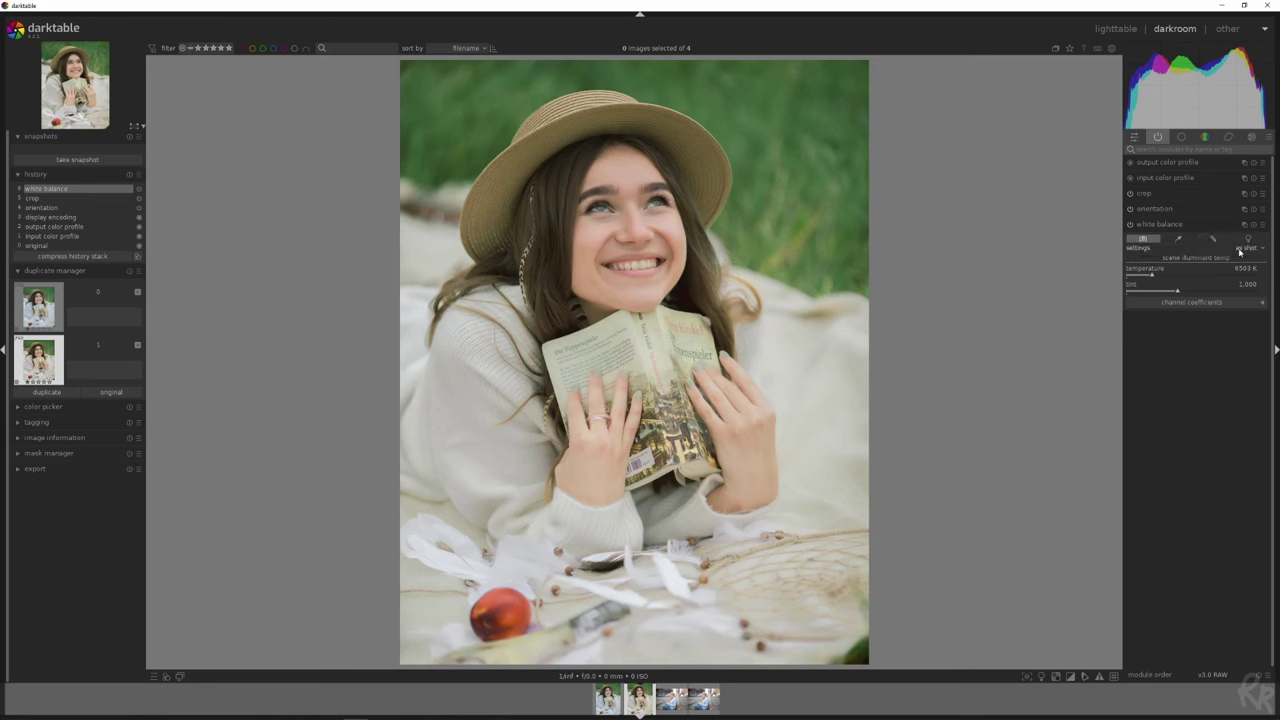
Set white balance from the eye area (about 5699 K, tint 1.005) and compare it against the previous history step.
{"action": "left_click", "coordinate": [1247, 248]}
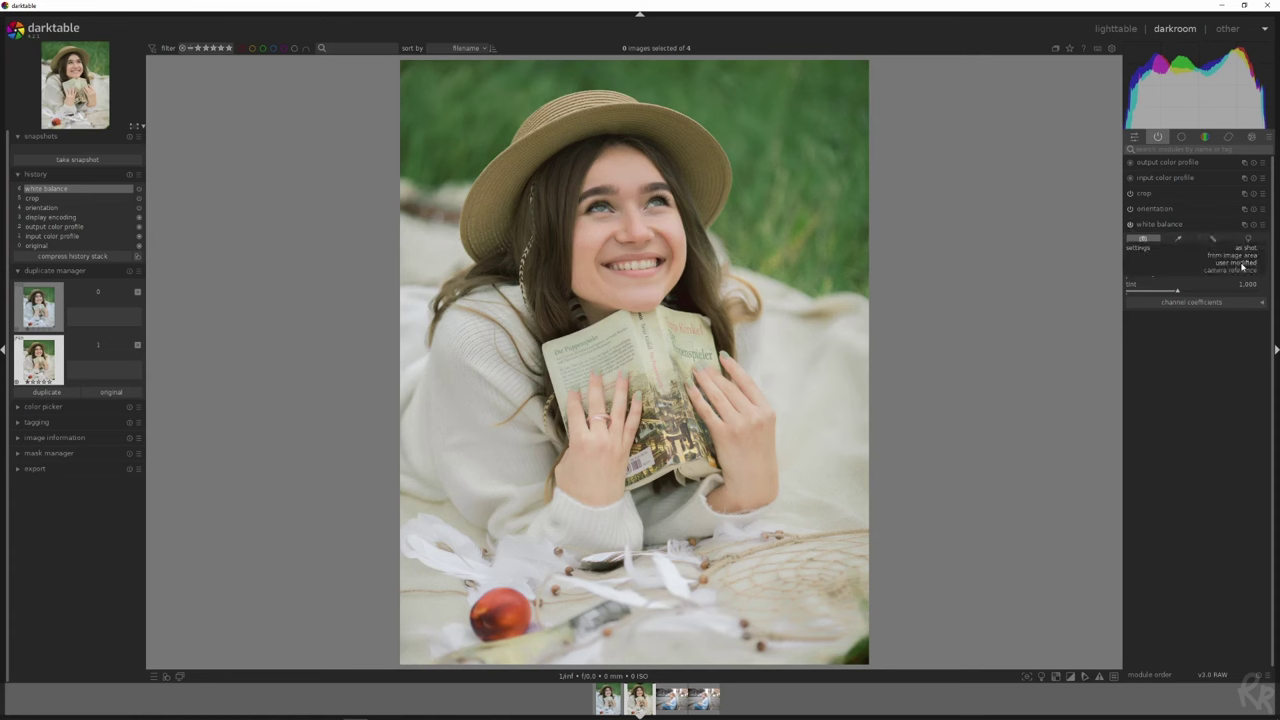
{"action": "left_click", "coordinate": [1179, 240]}
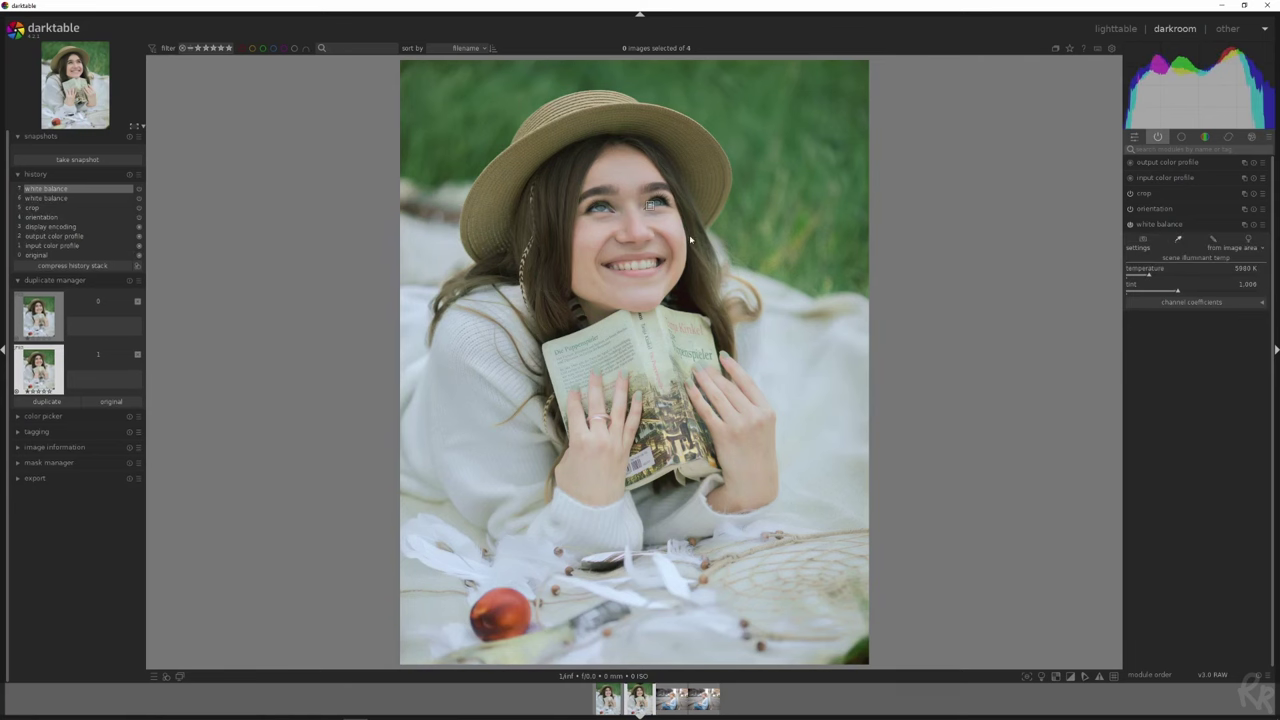
{"action": "scroll", "coordinate": [657, 190], "scroll_direction": "up", "scroll_amount": 4}
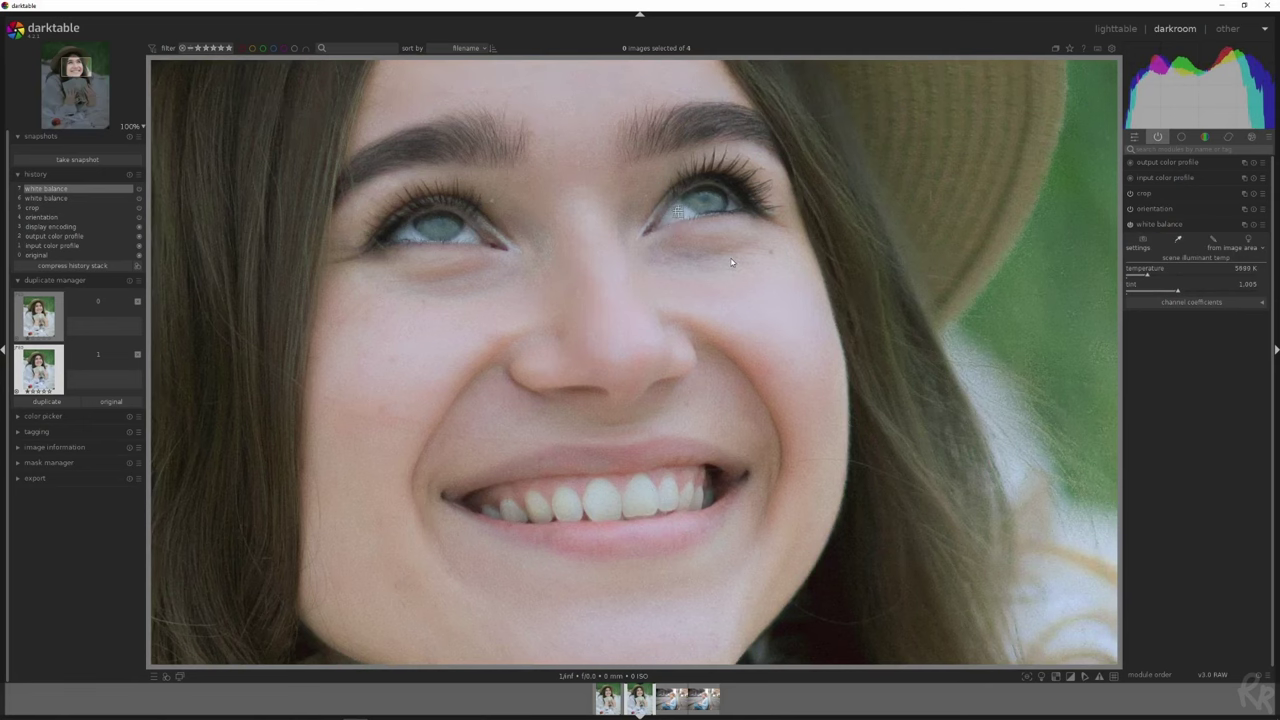
{"action": "scroll", "coordinate": [729, 253], "scroll_direction": "down", "scroll_amount": 4}
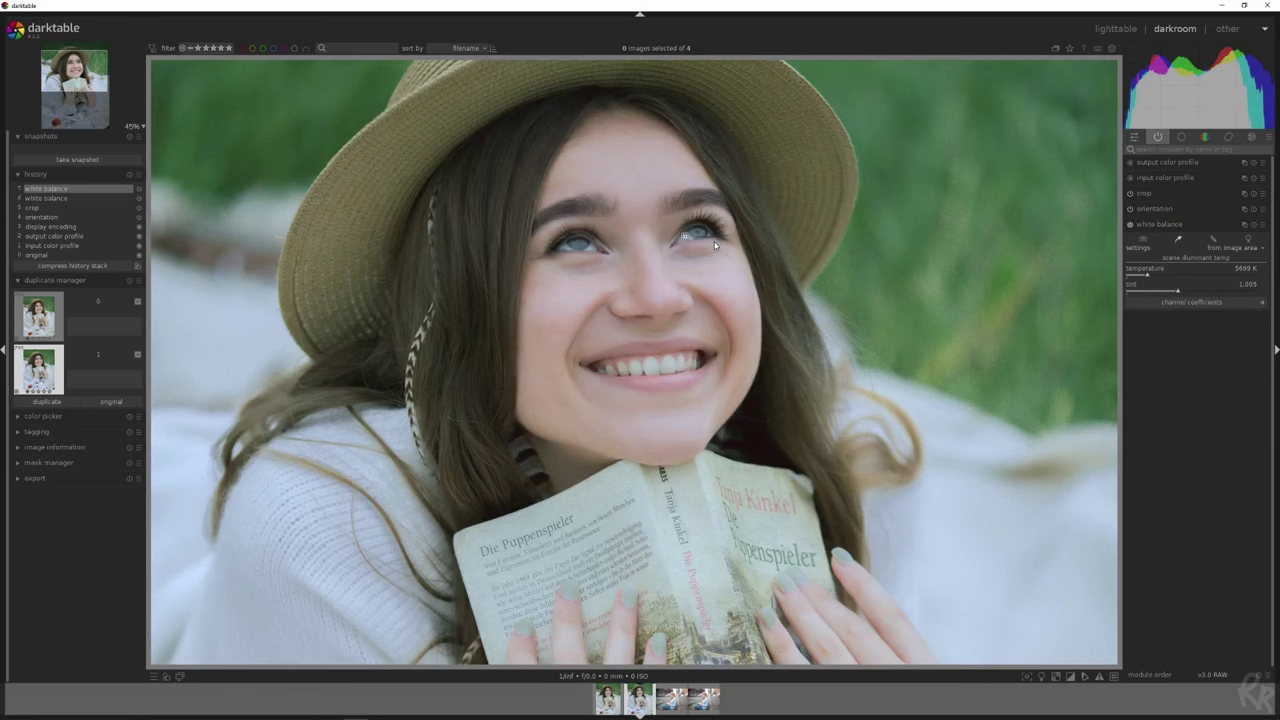
{"action": "scroll", "coordinate": [714, 242], "scroll_direction": "down", "scroll_amount": 1}
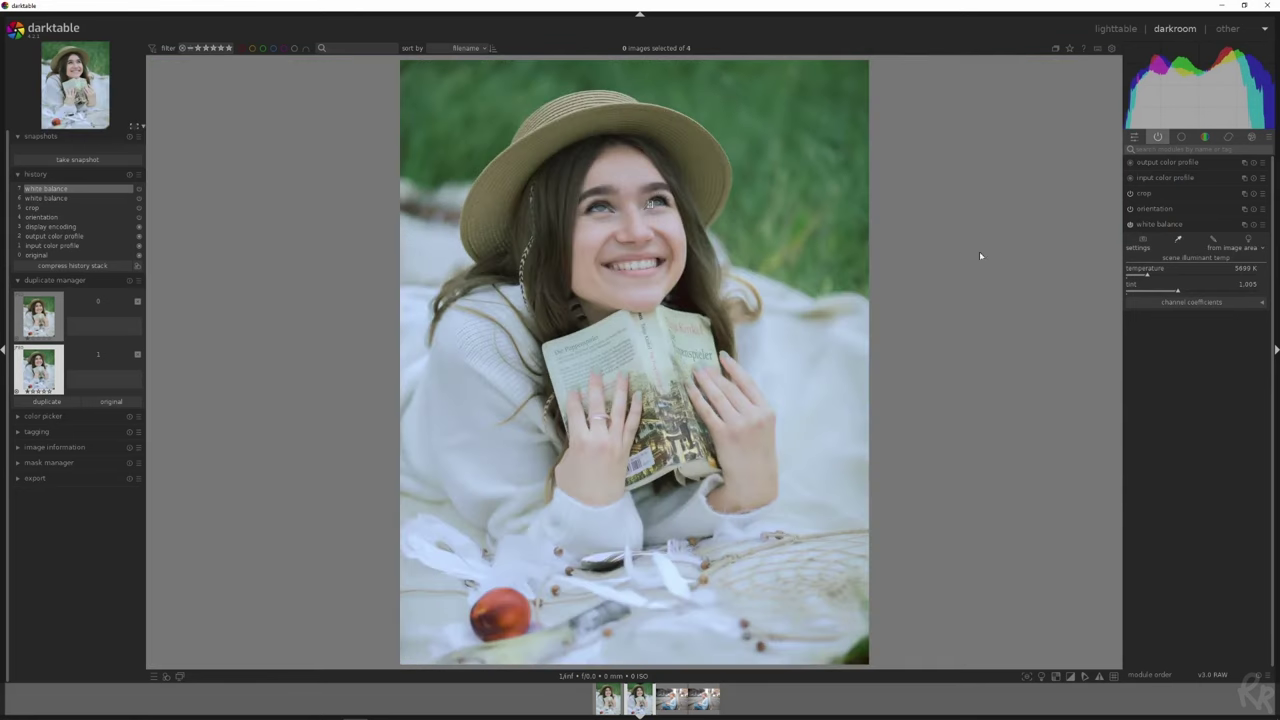
{"action": "left_click", "coordinate": [1138, 224]}
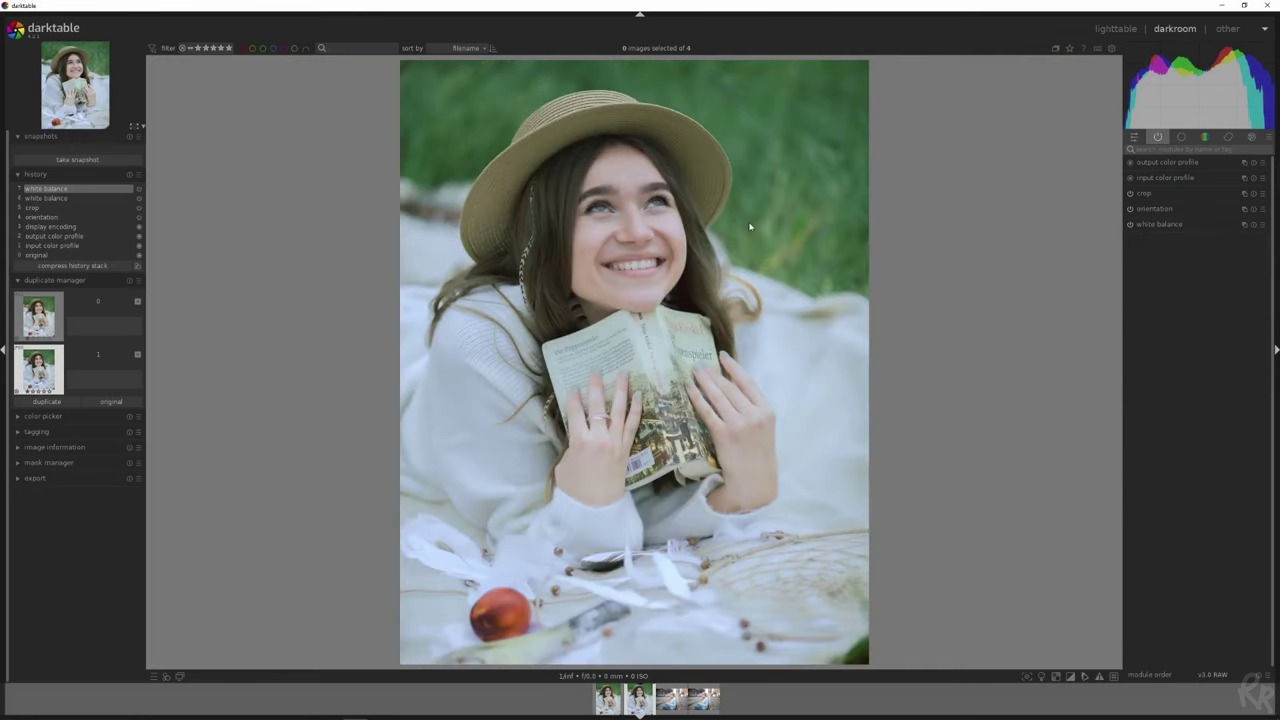
{"action": "left_click", "coordinate": [42, 207]}
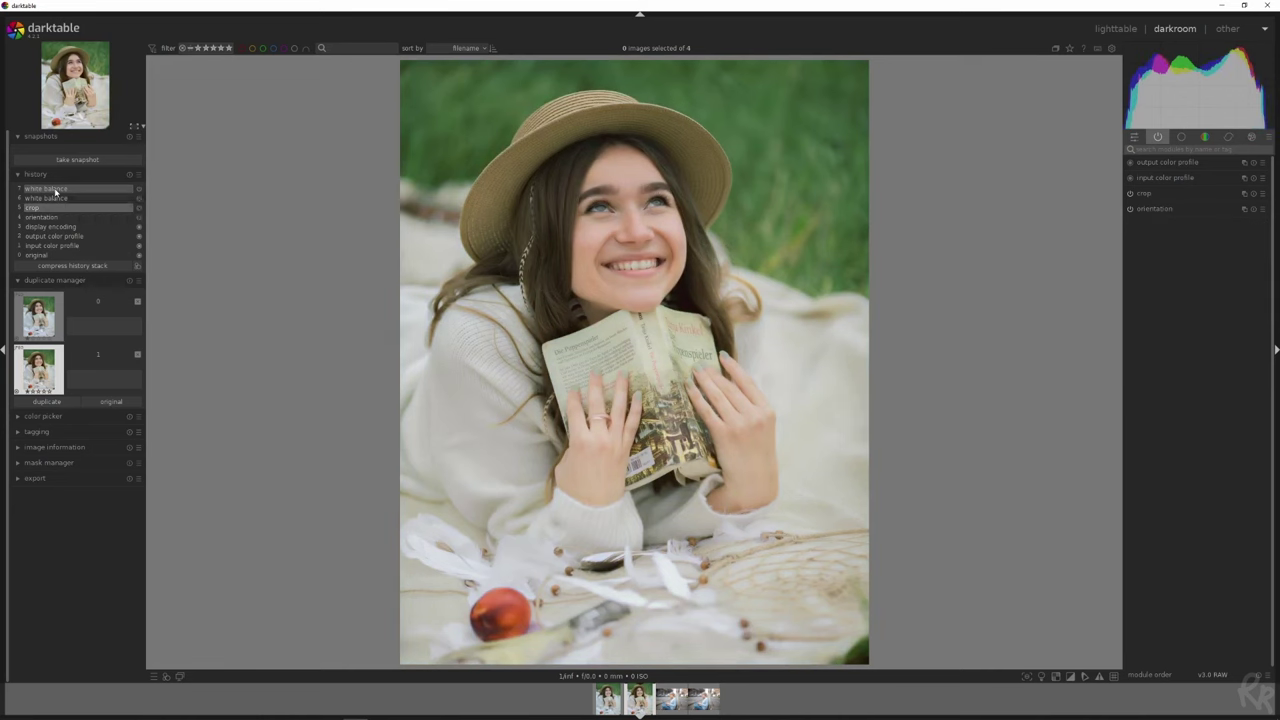
{"action": "left_click", "coordinate": [55, 190]}
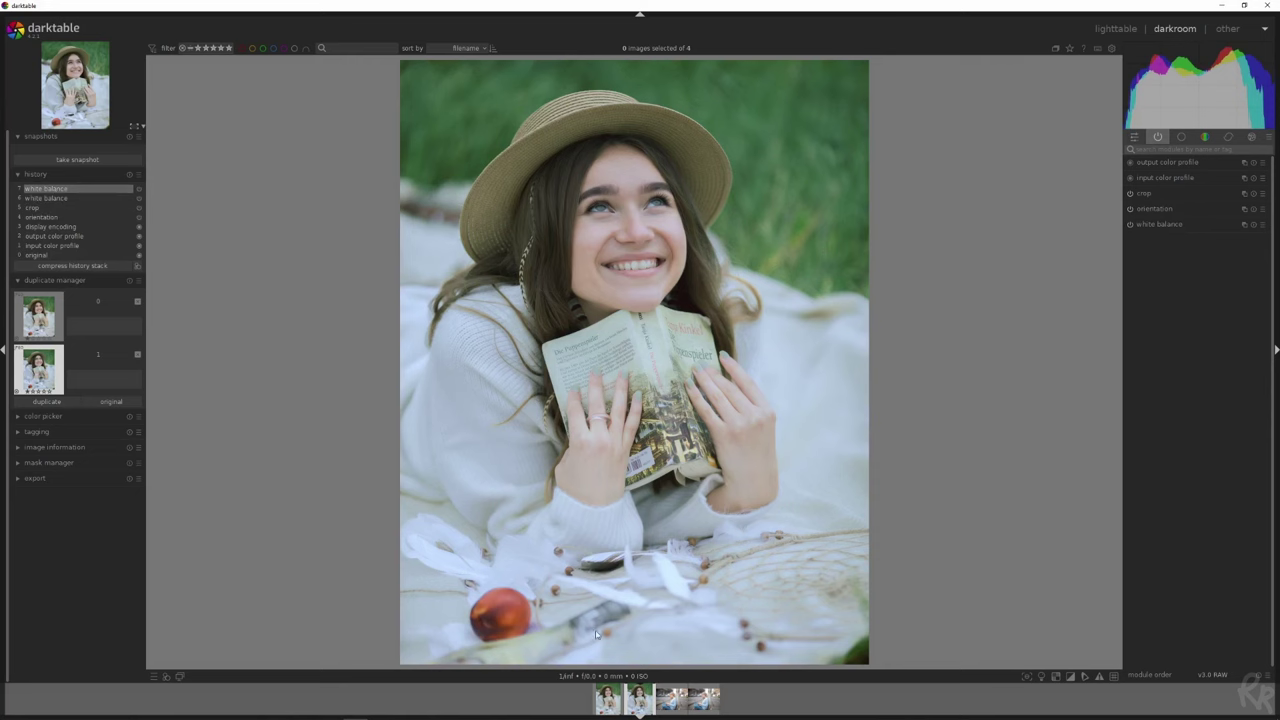
Open the street portrait's other duplicate and enable color balance rgb.
{"action": "left_click", "coordinate": [698, 699]}
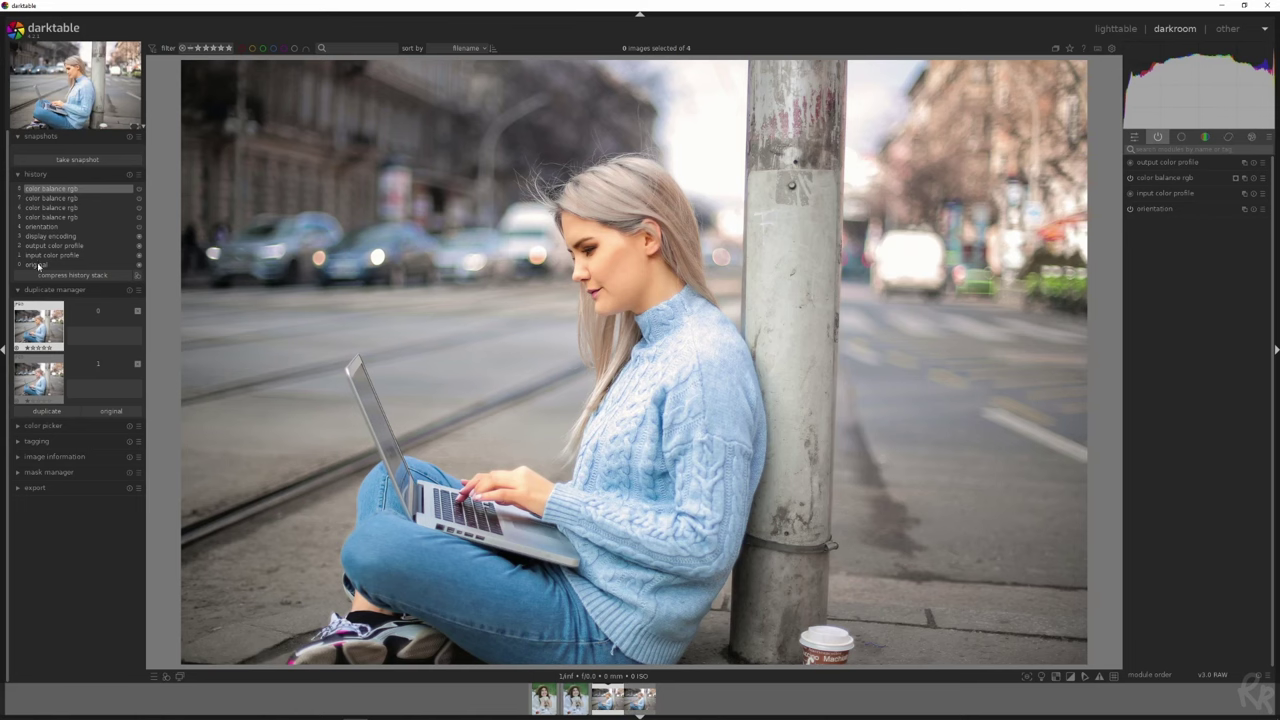
{"action": "left_click", "coordinate": [32, 370]}
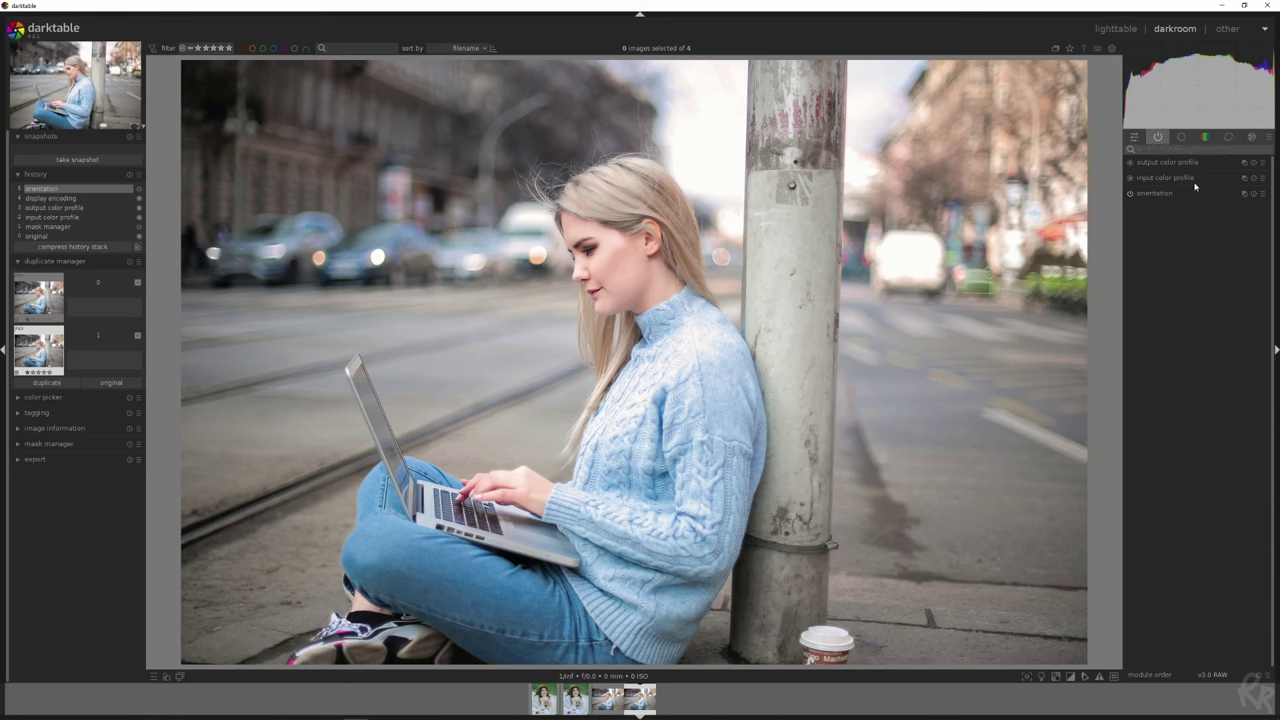
{"action": "type", "text": "color balanc"}
{"action": "left_click", "coordinate": [1190, 163]}
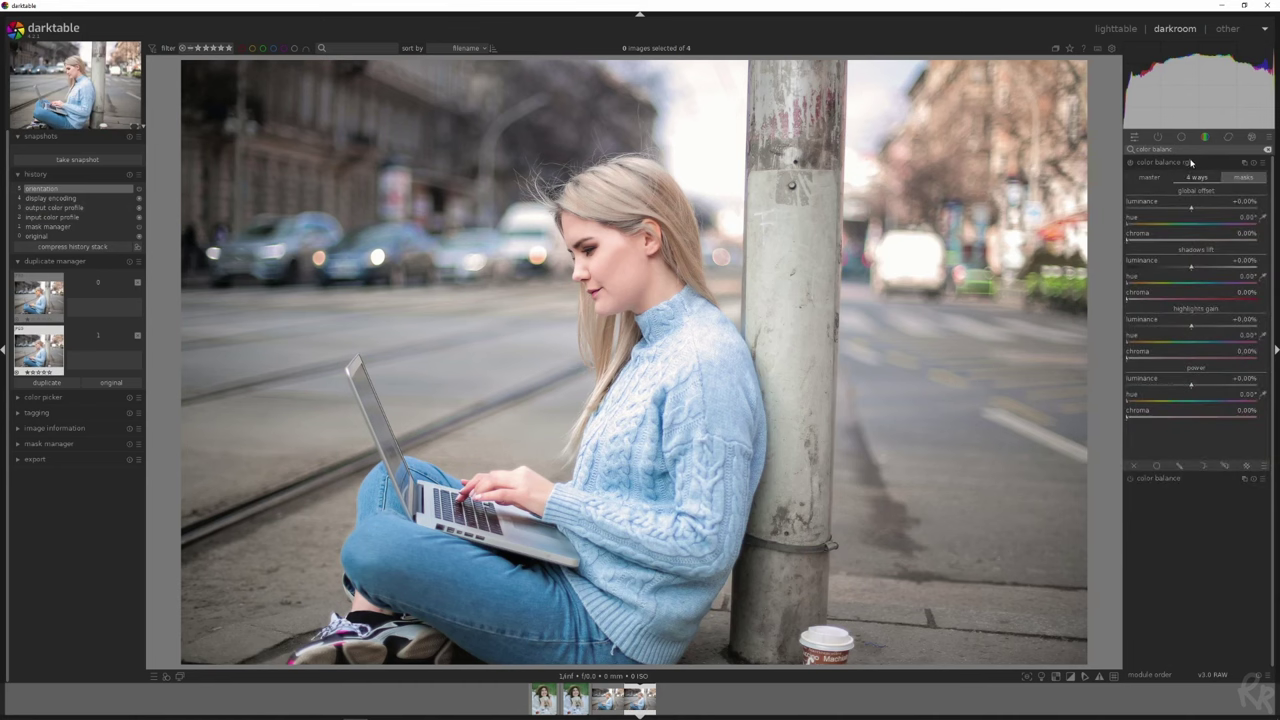
{"action": "left_click", "coordinate": [1130, 163]}
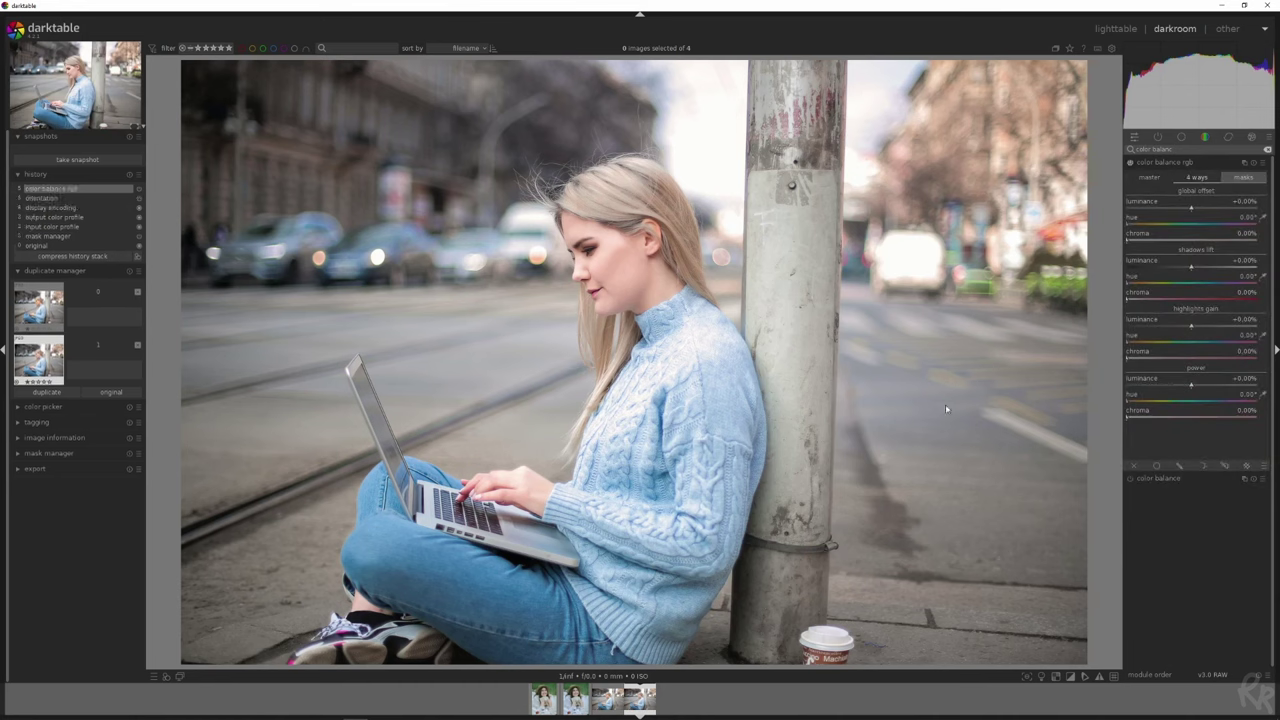
Try a green shadows lift tint, then reset color balance rgb to defaults.
{"action": "left_click", "coordinate": [1178, 281]}
{"action": "left_click_drag", "start_coordinate": [1174, 298], "coordinate": [1236, 298]}
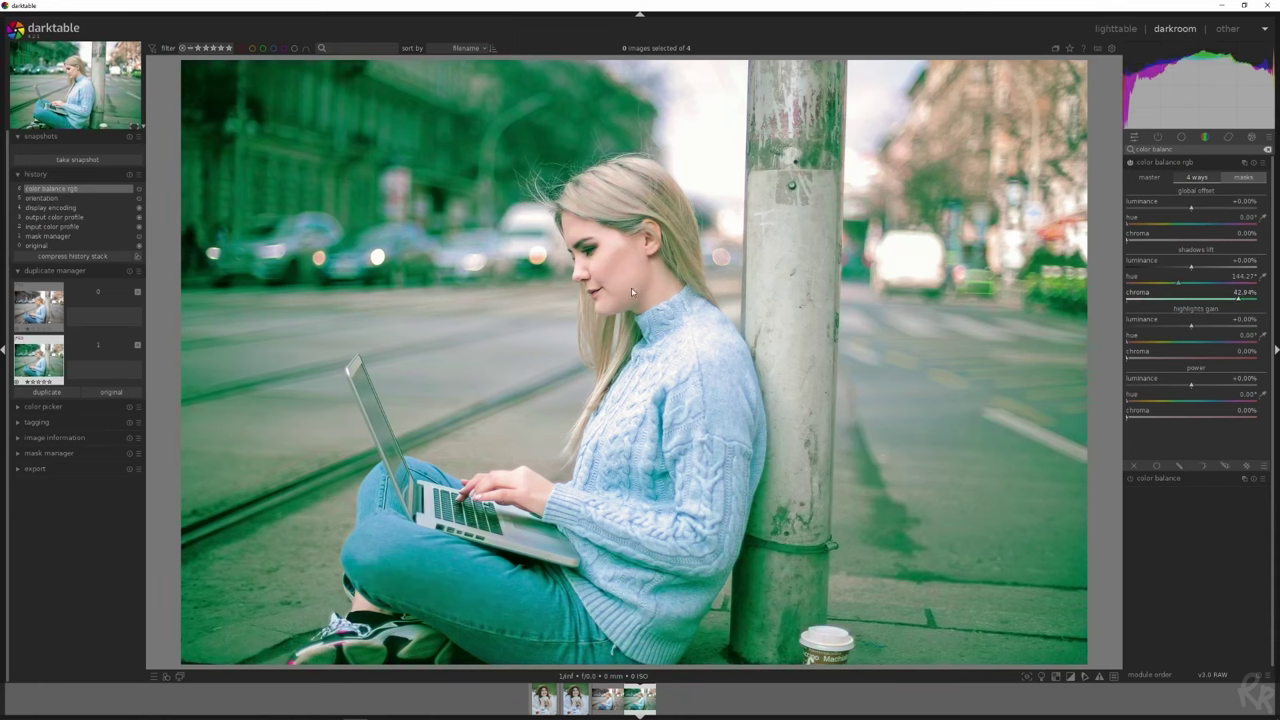
{"action": "left_click", "coordinate": [1253, 163]}
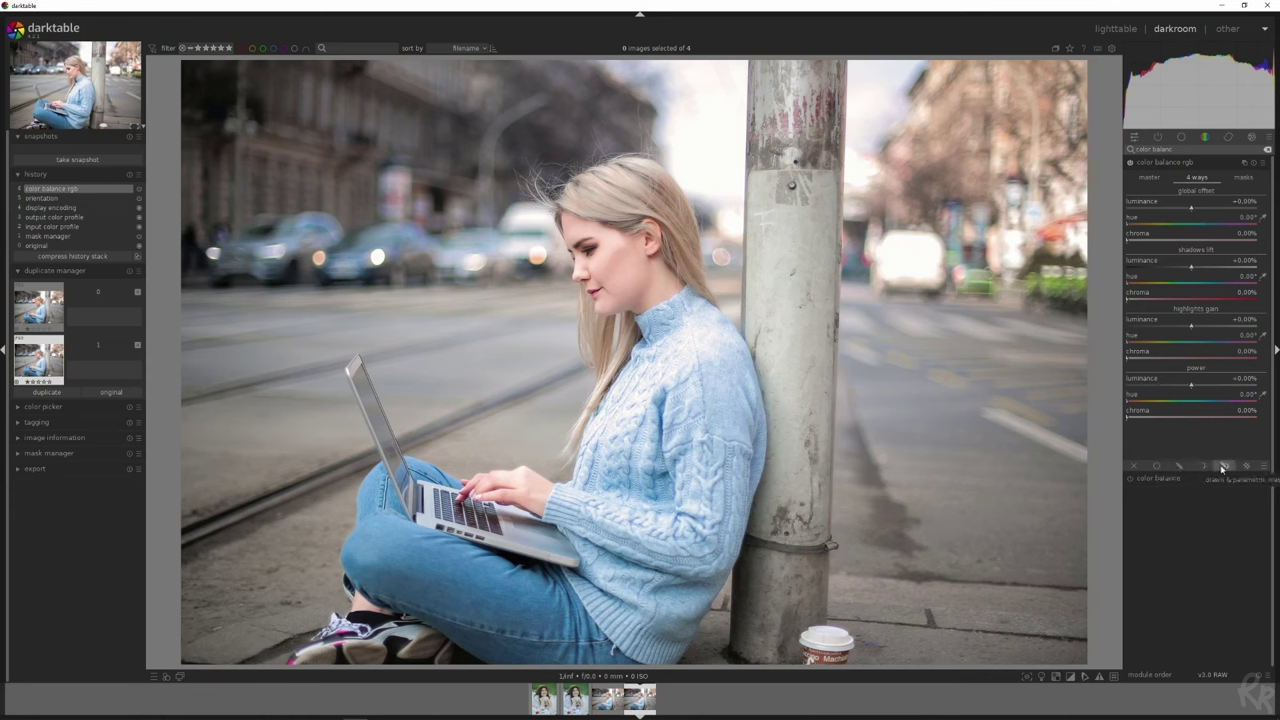
Enable the drawn & parametric mask and outline the woman's face with a path.
{"action": "left_click", "coordinate": [1222, 467]}
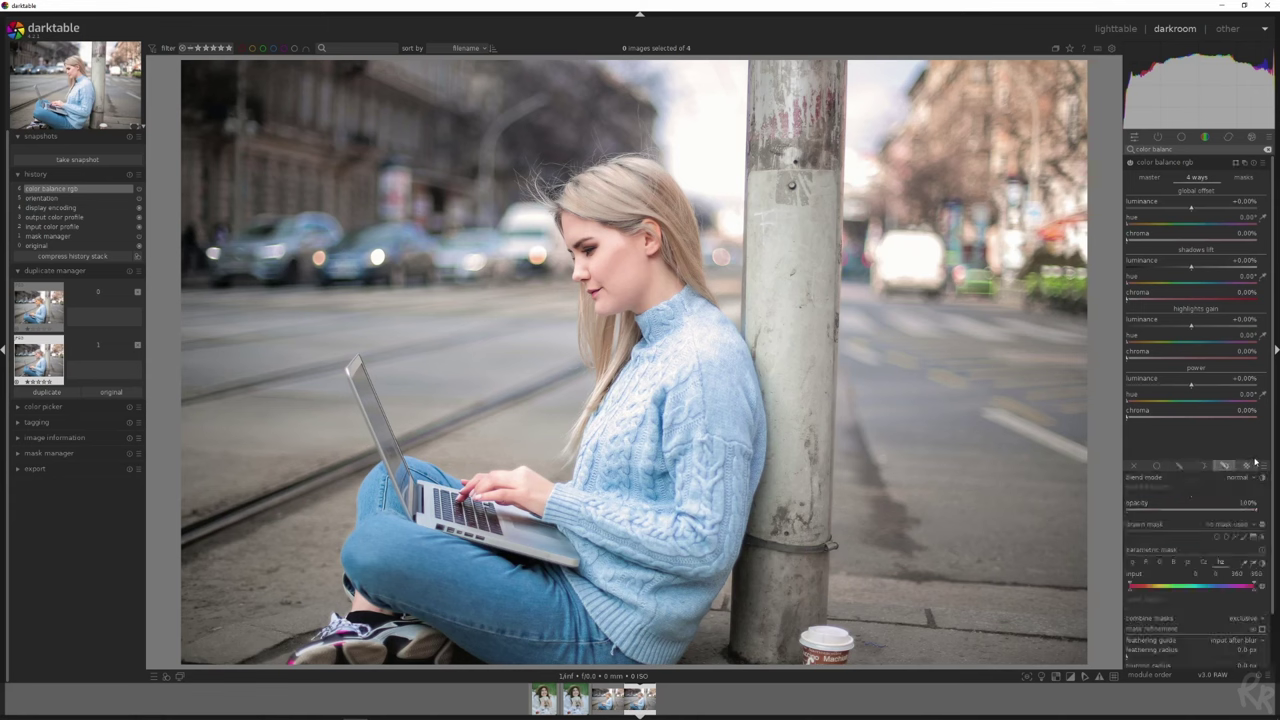
{"action": "scroll", "coordinate": [1252, 465], "scroll_direction": "down", "scroll_amount": 1}
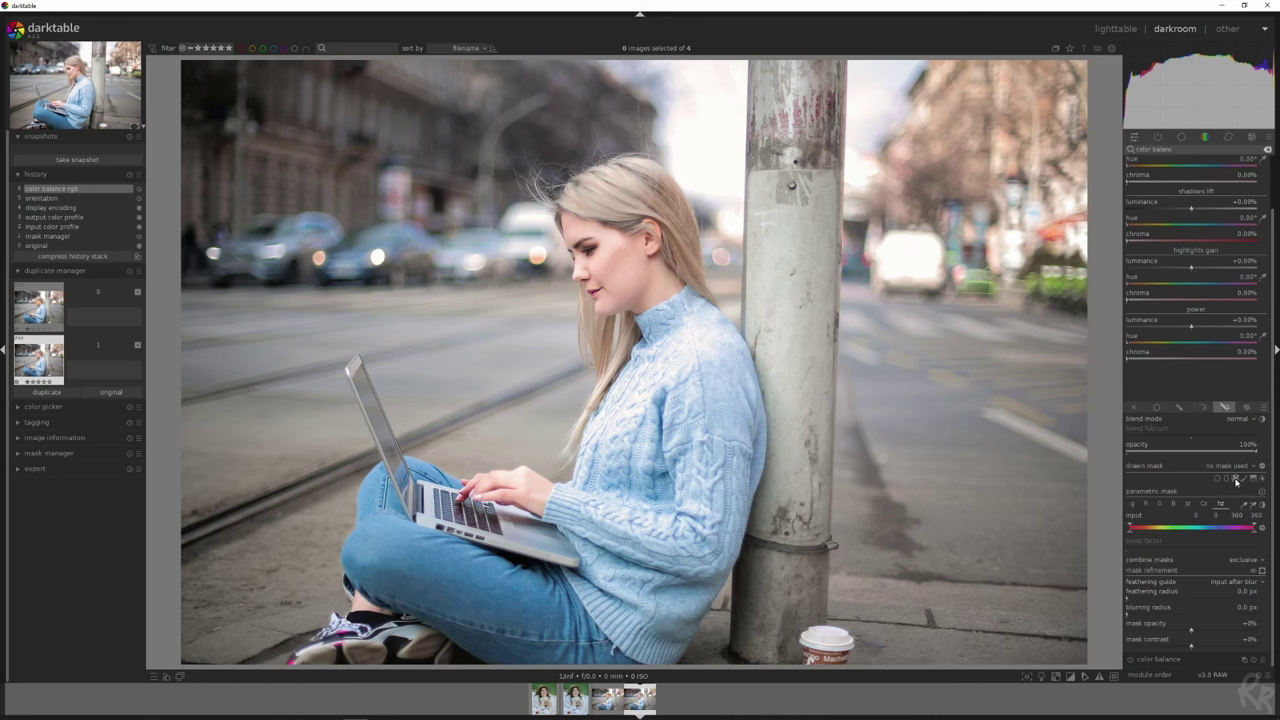
{"action": "left_click", "coordinate": [1235, 479]}
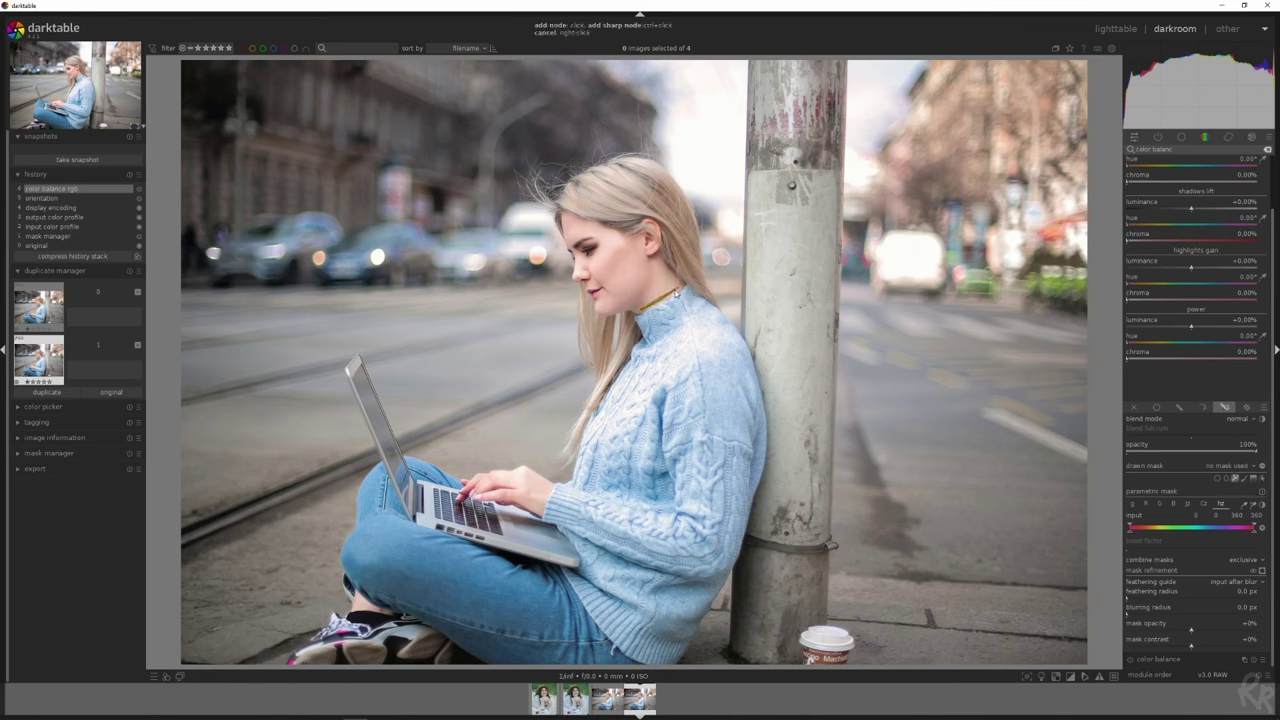
{"action": "left_click", "coordinate": [641, 311]}
{"action": "left_click", "coordinate": [680, 279]}
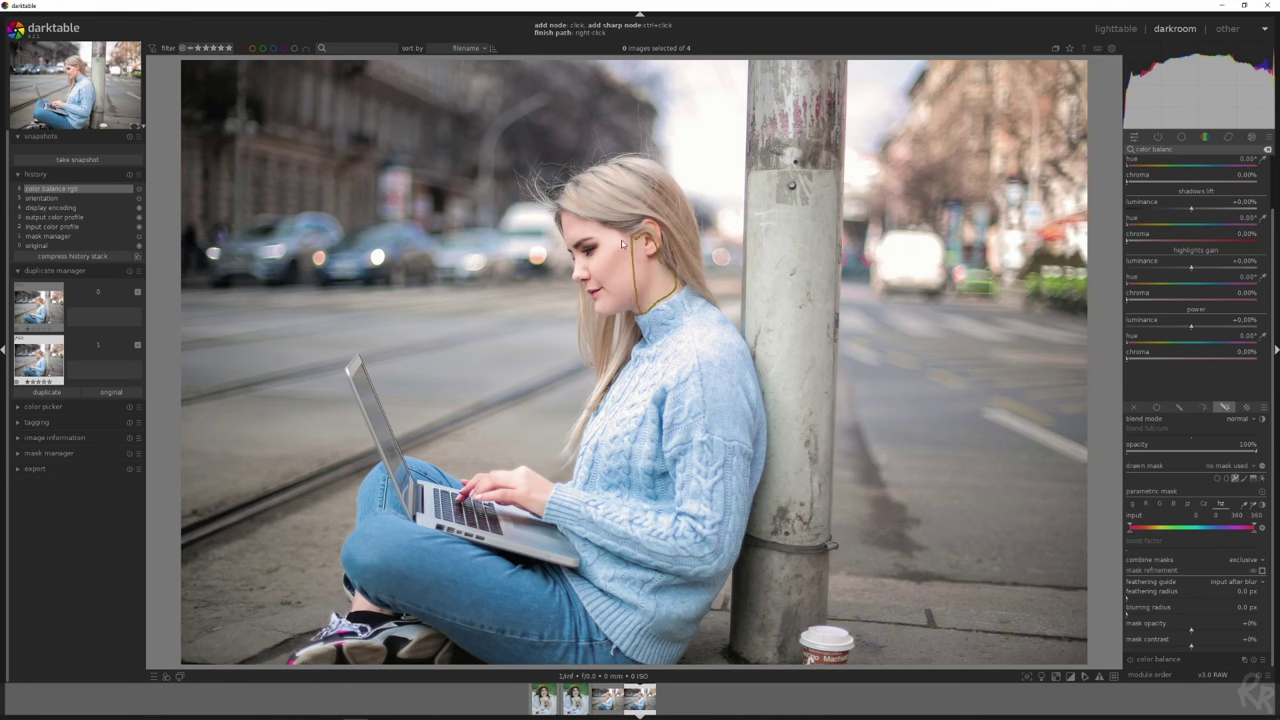
{"action": "left_click", "coordinate": [565, 219]}
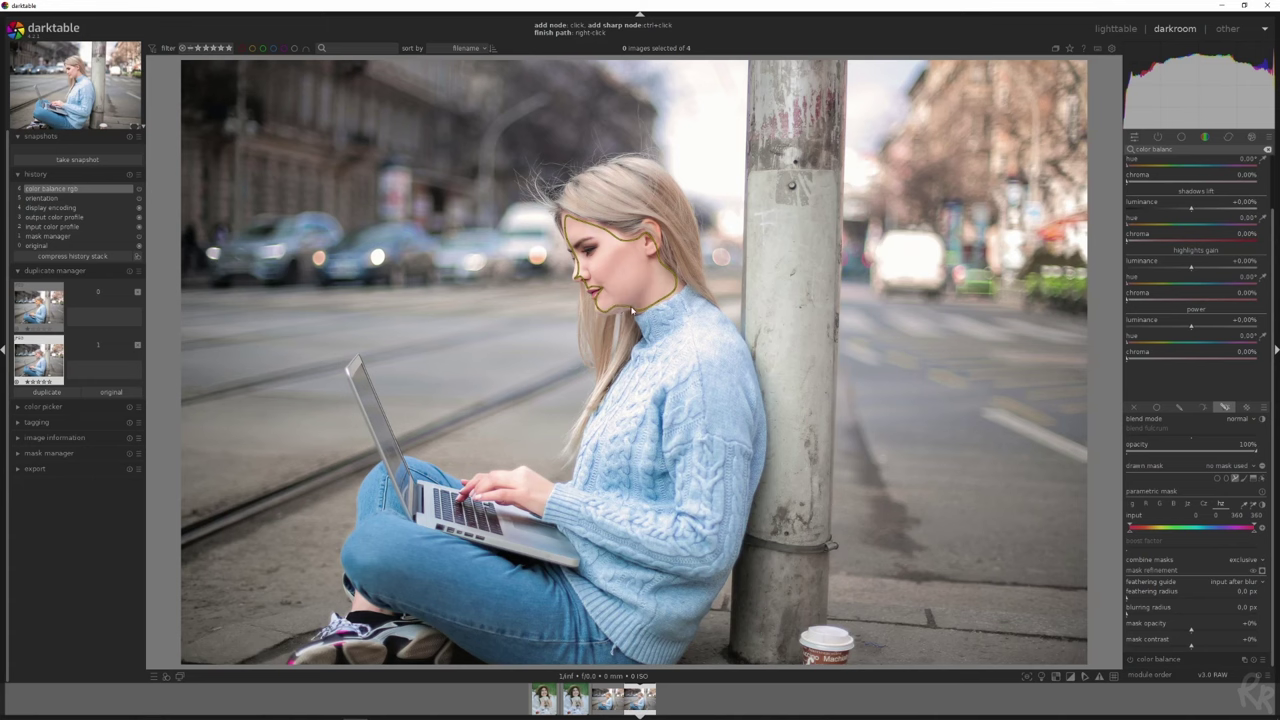
{"action": "right_click", "coordinate": [632, 311]}
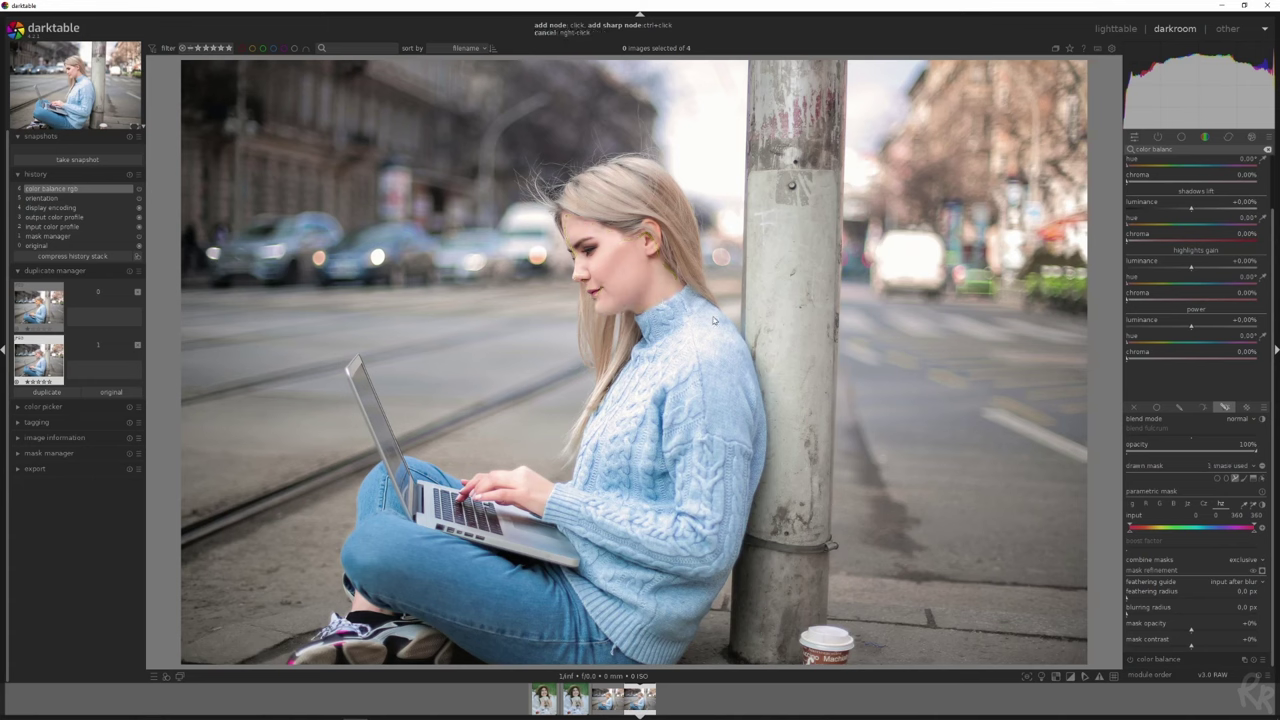
Show the face outline and begin a second path at the wrist.
{"action": "left_click", "coordinate": [1262, 480]}
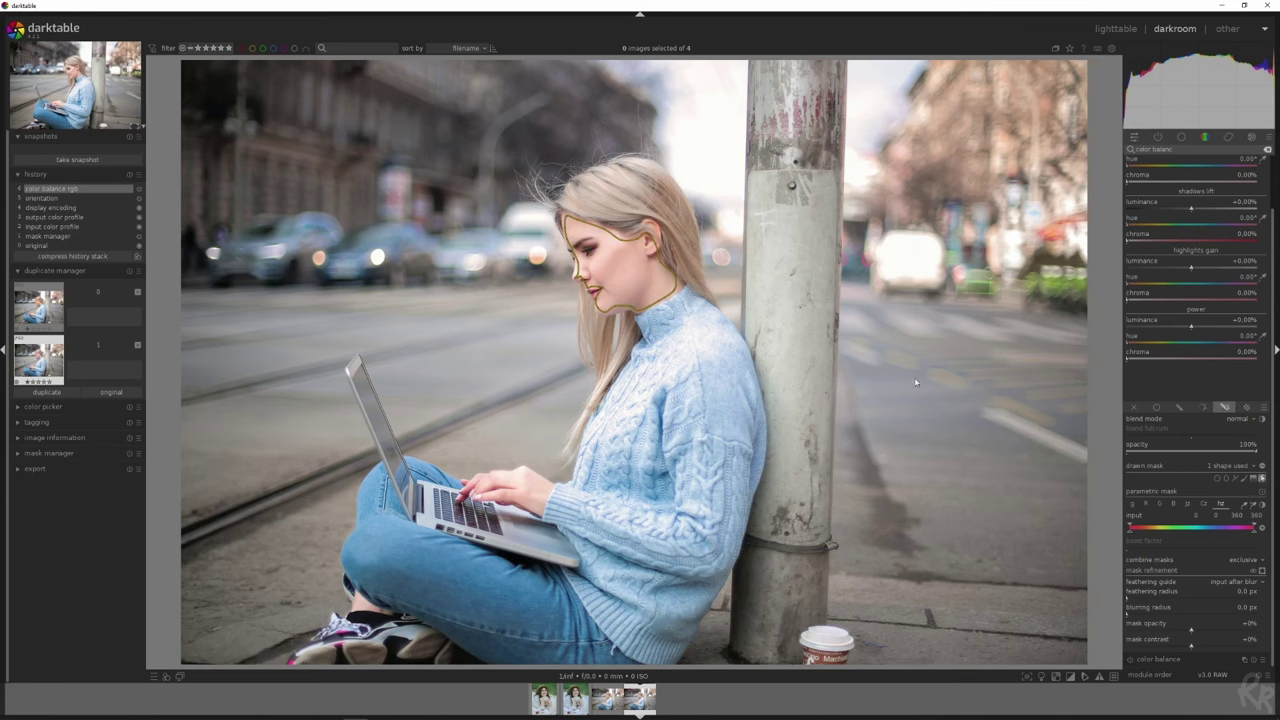
{"action": "left_click", "coordinate": [1240, 479]}
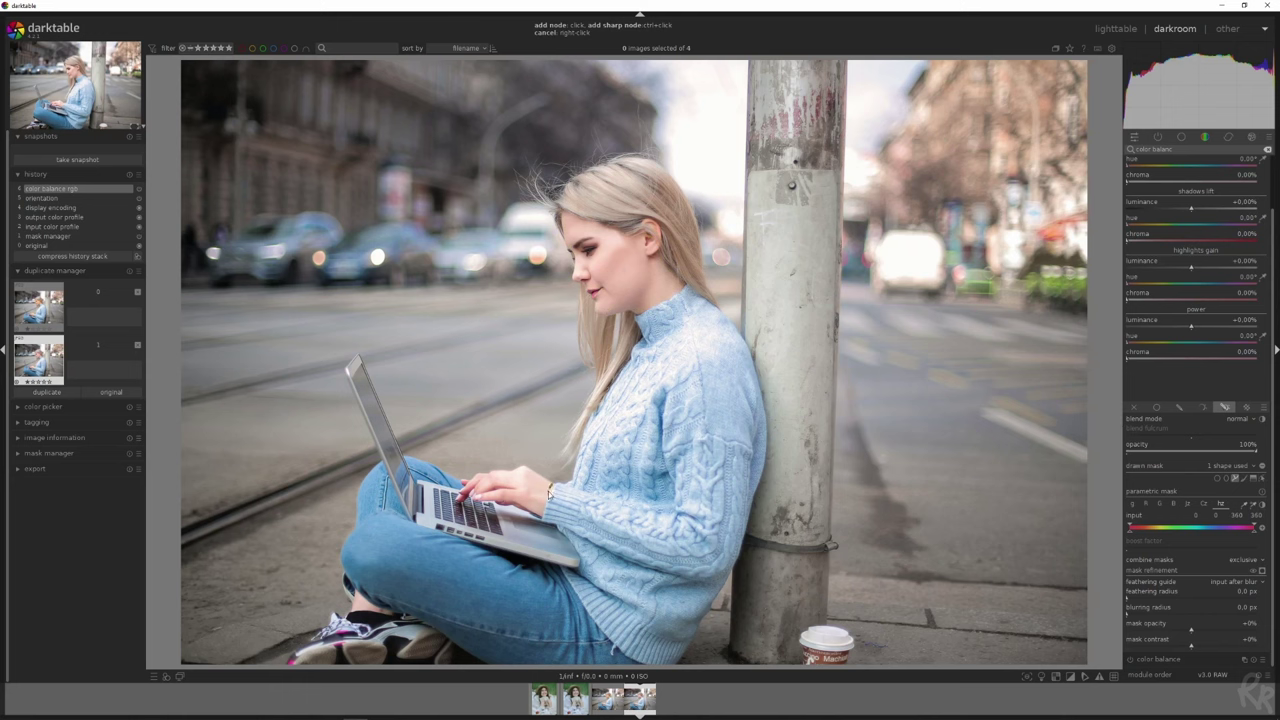
{"action": "left_click", "coordinate": [550, 486]}
Close the hand path, start a third path shape, and consult the skin tone chart.
{"action": "right_click", "coordinate": [541, 517]}
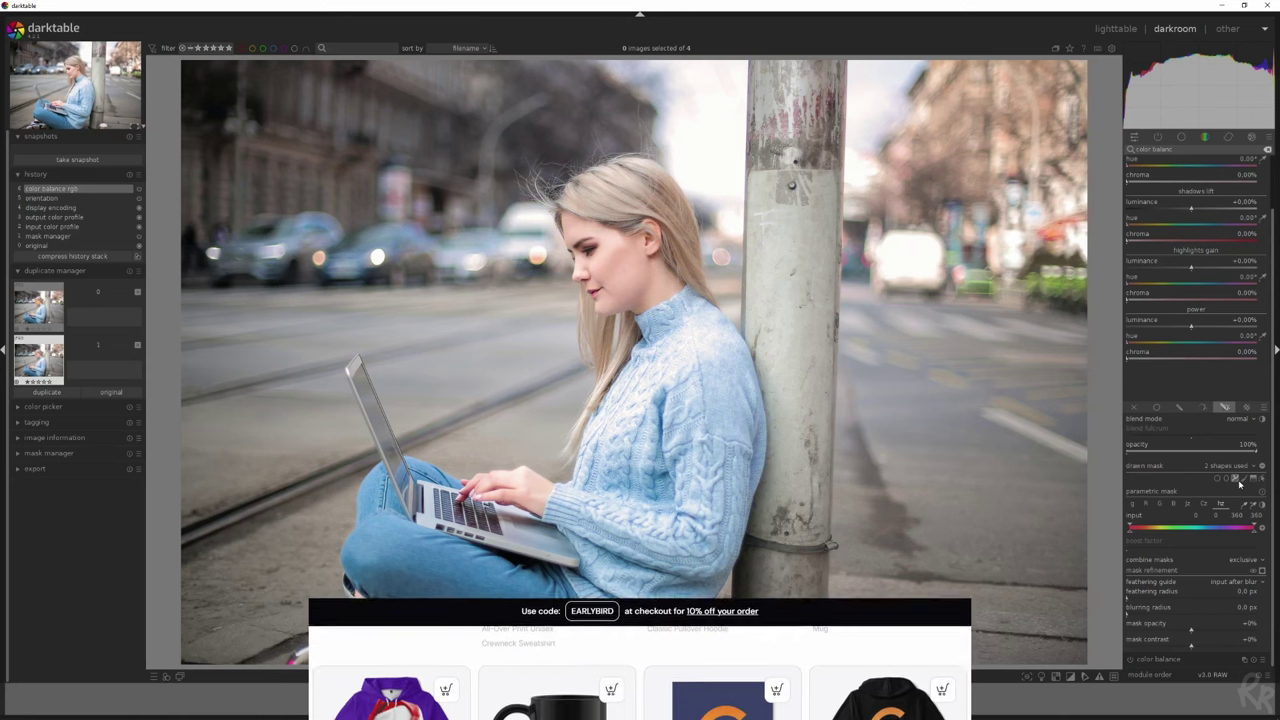
{"action": "left_click", "coordinate": [1237, 481]}
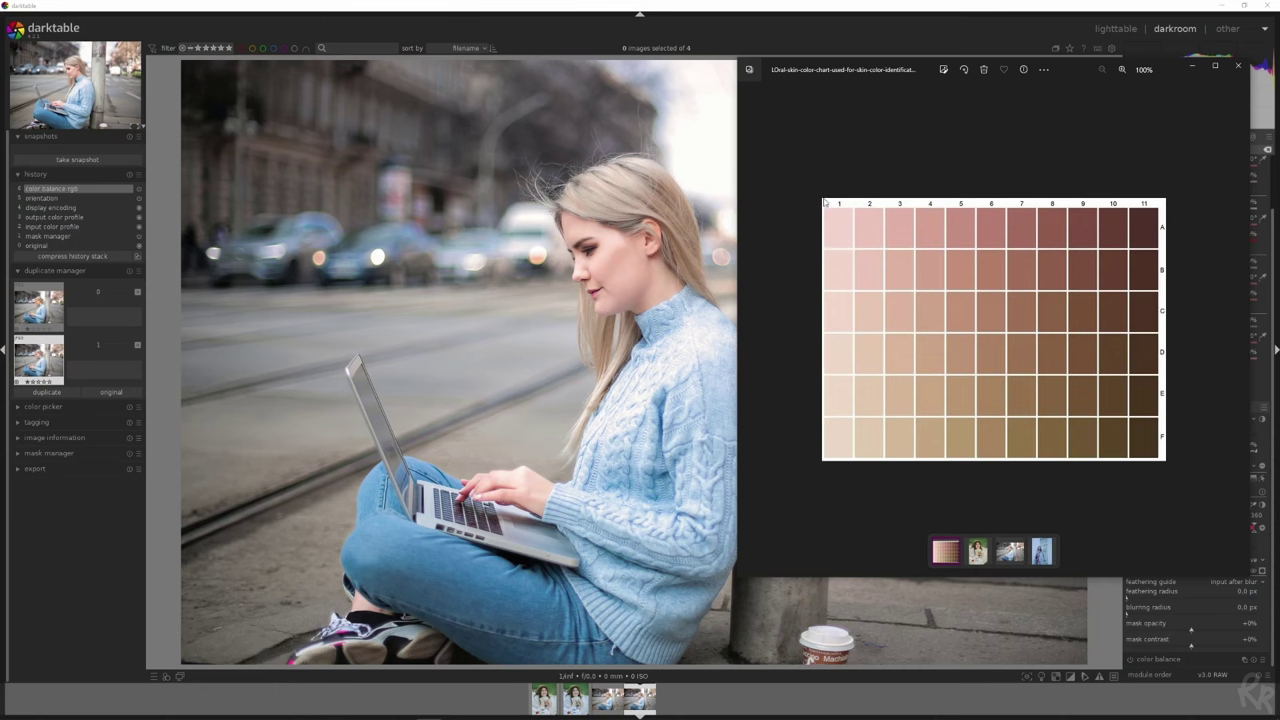
{"action": "left_click", "coordinate": [1193, 67]}
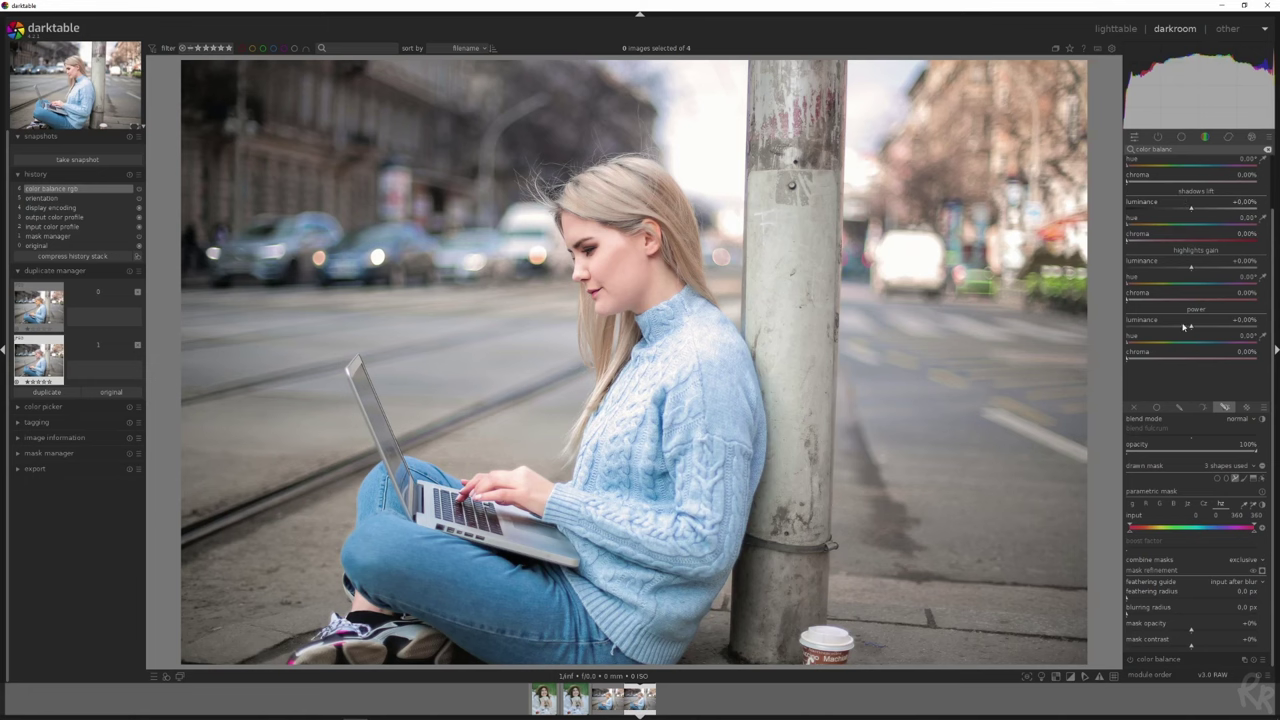
Set the highlights gain and power hues to a warm skin tone of about 46°.
{"action": "left_click", "coordinate": [1145, 285]}
{"action": "left_click_drag", "start_coordinate": [1145, 289], "coordinate": [1143, 290]}
{"action": "left_click_drag", "start_coordinate": [1148, 287], "coordinate": [1144, 289]}
{"action": "left_click_drag", "start_coordinate": [1128, 345], "coordinate": [1144, 344]}
Give highlights gain 3.59% chroma and power 0.61% chroma.
{"action": "scroll", "coordinate": [1138, 300], "scroll_direction": "up", "scroll_amount": 1}
{"action": "left_click_drag", "start_coordinate": [1140, 309], "coordinate": [1149, 305]}
{"action": "left_click_drag", "start_coordinate": [1136, 359], "coordinate": [1132, 364]}
Sample the cheek hue for the parametric mask, narrow it to hues 0–85, and preview the mask.
{"action": "left_click", "coordinate": [1245, 506]}
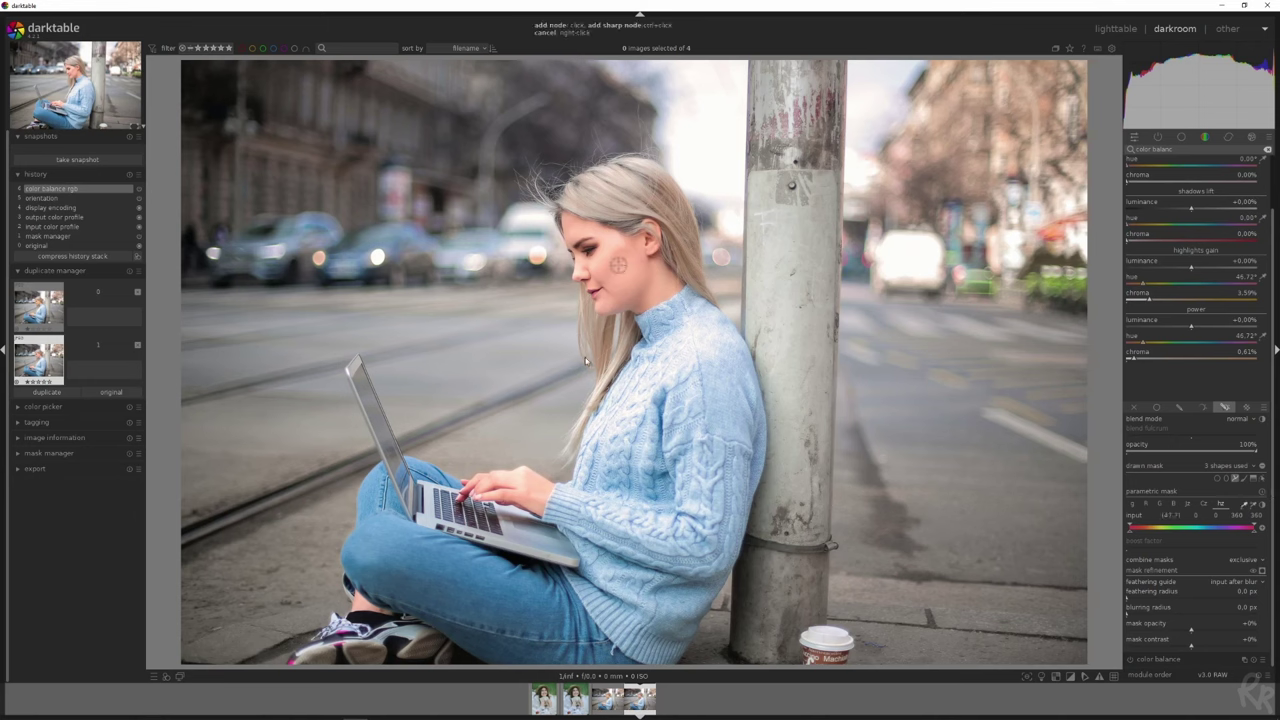
{"action": "left_click", "coordinate": [606, 260]}
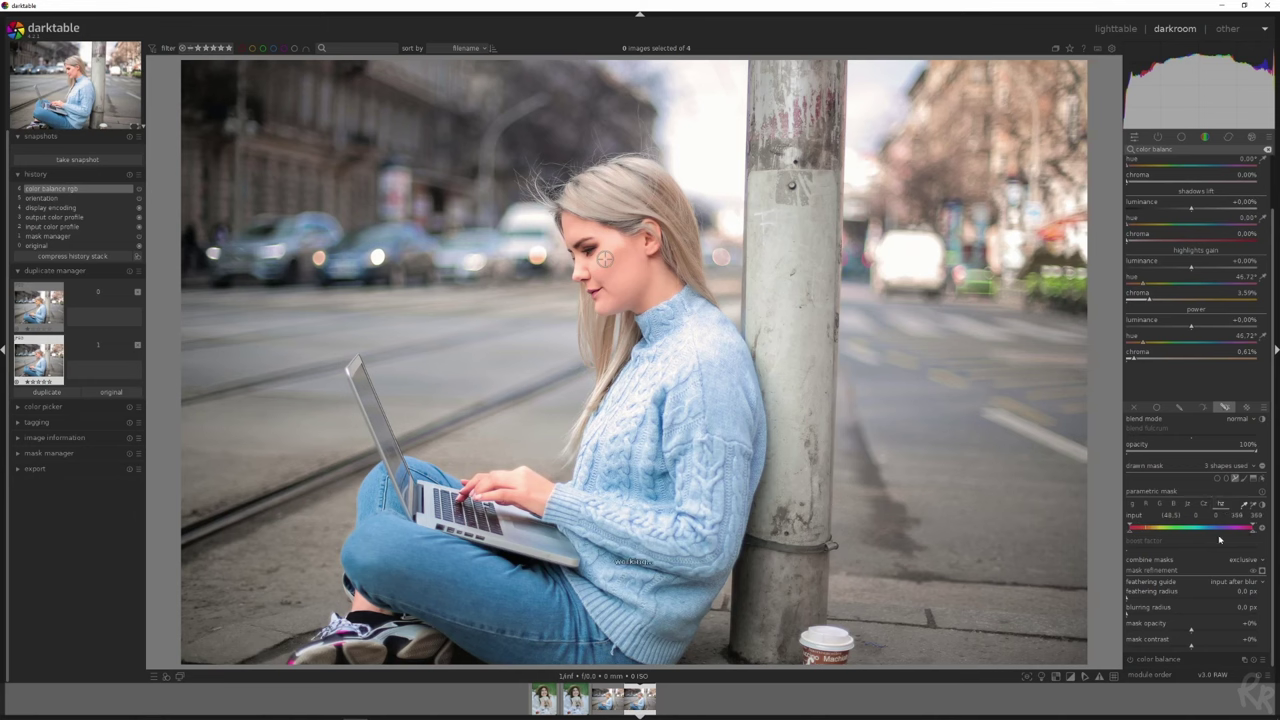
{"action": "left_click_drag", "start_coordinate": [1256, 535], "coordinate": [1160, 540]}
{"action": "left_click", "coordinate": [1261, 571]}
{"action": "left_click", "coordinate": [1261, 571]}
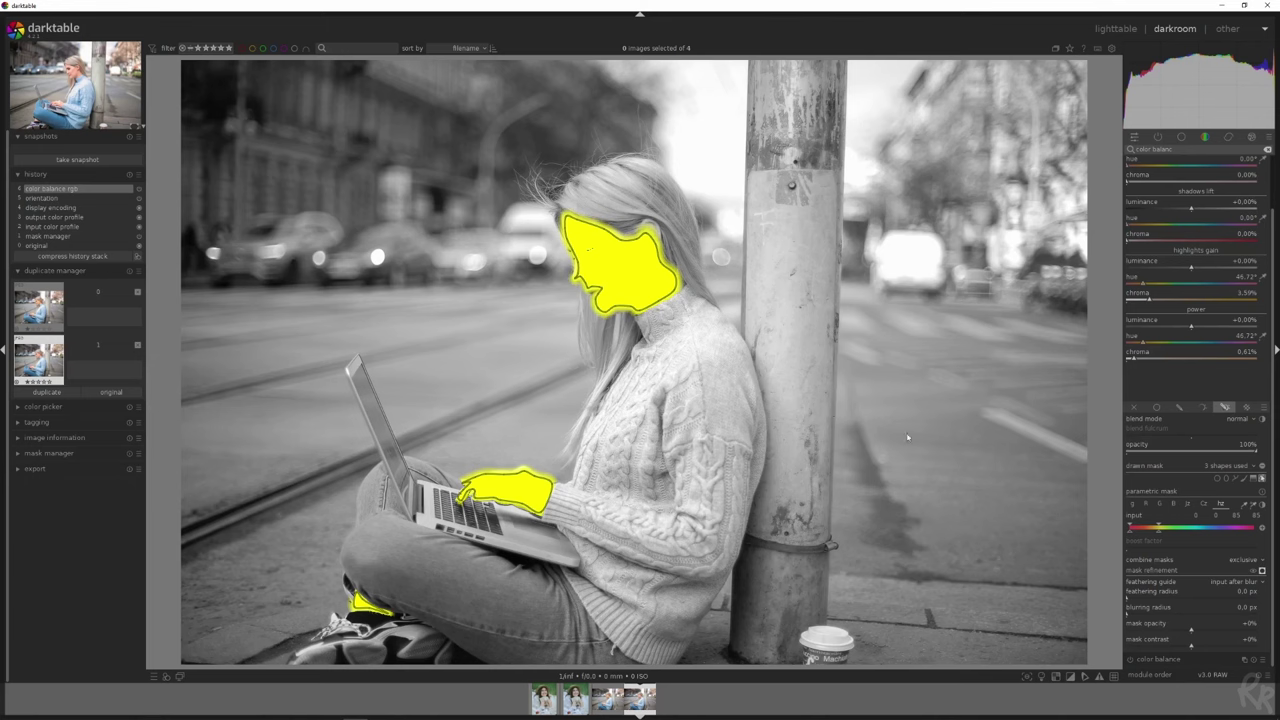
Feather the mask edges about 15 px and raise mask contrast to +10%.
{"action": "left_click", "coordinate": [1136, 597]}
{"action": "left_click", "coordinate": [1194, 645]}
{"action": "mouse_move", "coordinate": [1227, 650]}
{"action": "left_mouse_down"}
{"action": "mouse_move", "coordinate": [1240, 650]}
{"action": "mouse_move", "coordinate": [1198, 648]}
{"action": "mouse_move", "coordinate": [1262, 632]}
{"action": "mouse_move", "coordinate": [1111, 640]}
{"action": "mouse_move", "coordinate": [1186, 635]}
{"action": "left_mouse_up"}
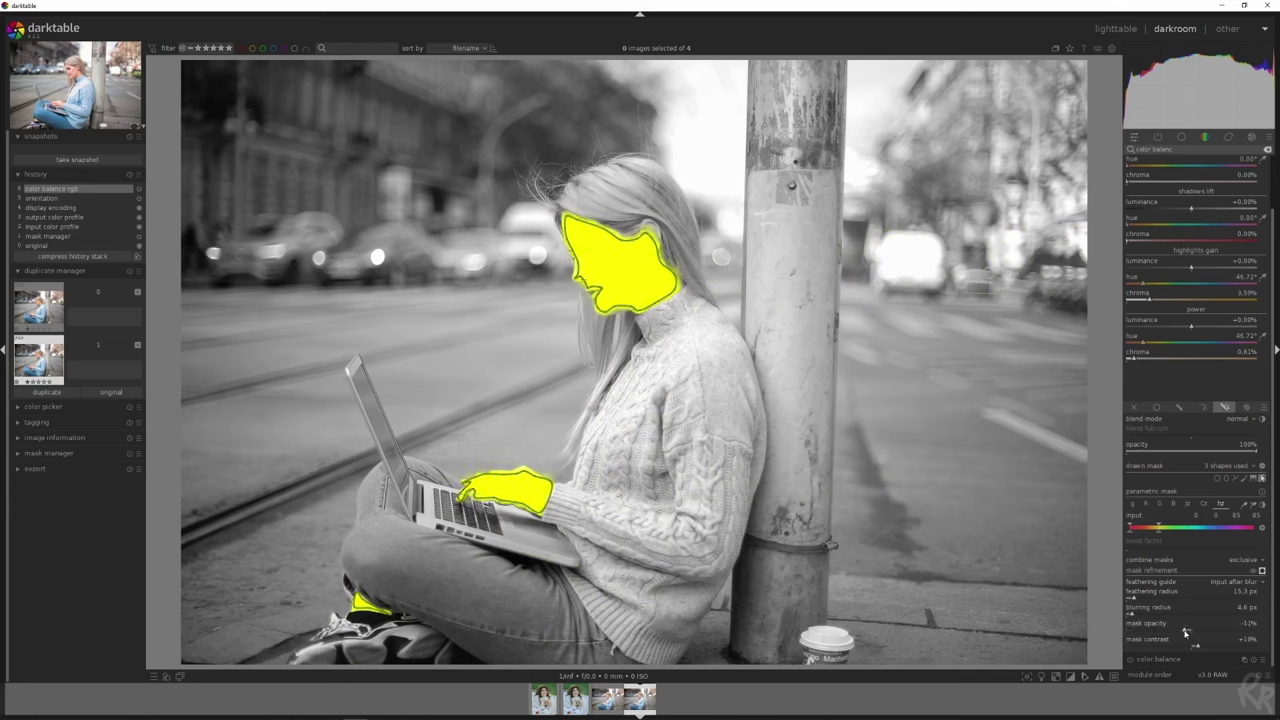
{"action": "scroll", "coordinate": [1250, 251], "scroll_direction": "up", "scroll_amount": 2}
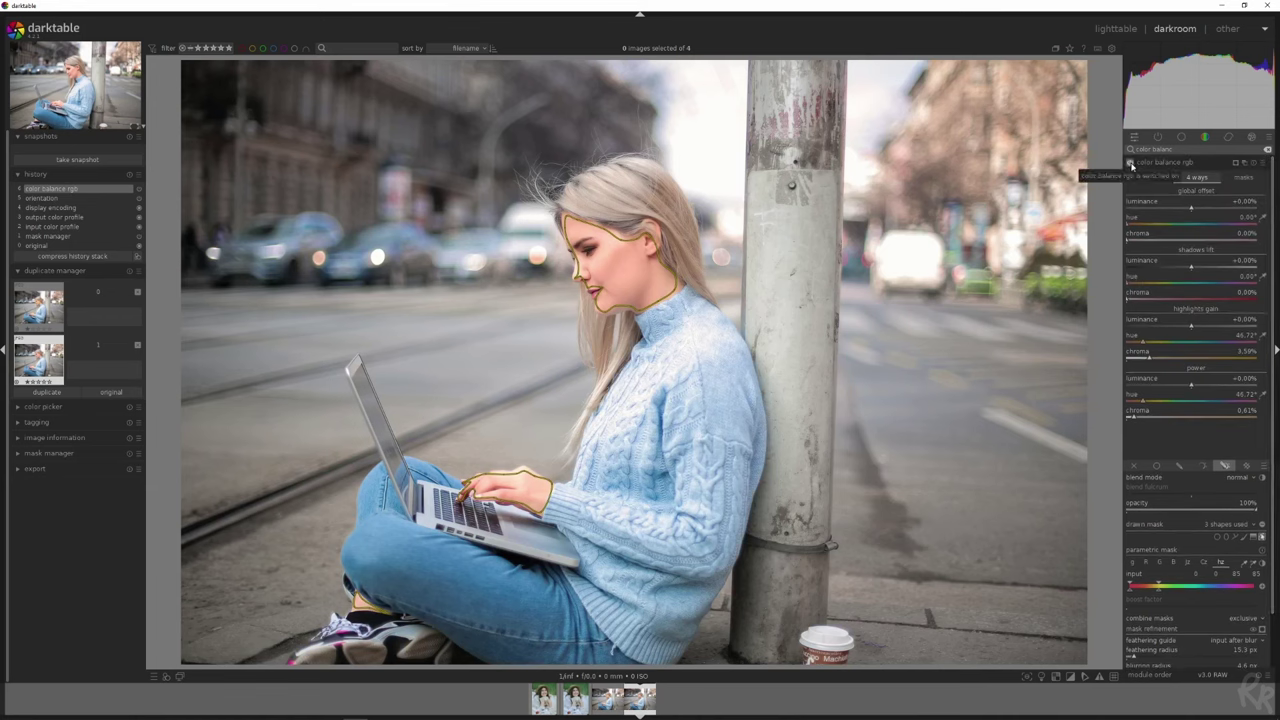
Hide the mask shapes, re-enable color balance rgb, then open the hat portrait and compare its white balance history.
{"action": "left_click", "coordinate": [1262, 538]}
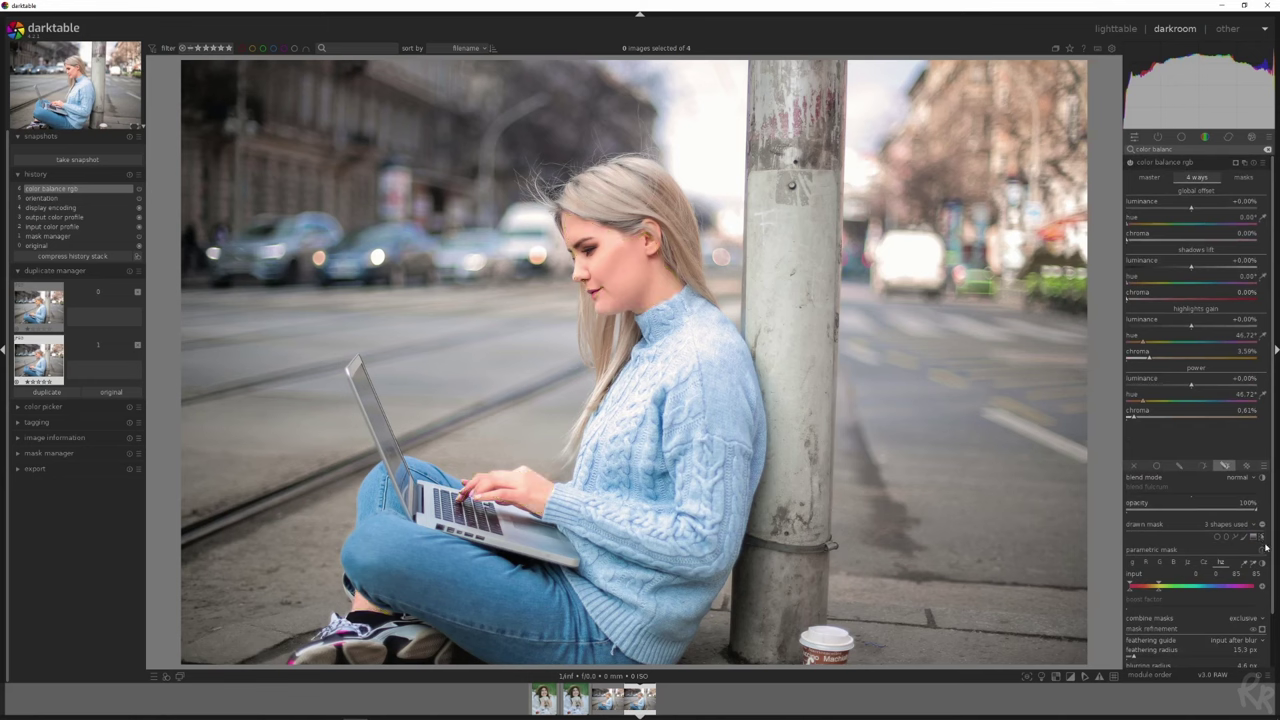
{"action": "left_click", "coordinate": [1131, 163]}
{"action": "left_click", "coordinate": [578, 700]}
{"action": "left_click", "coordinate": [26, 207]}
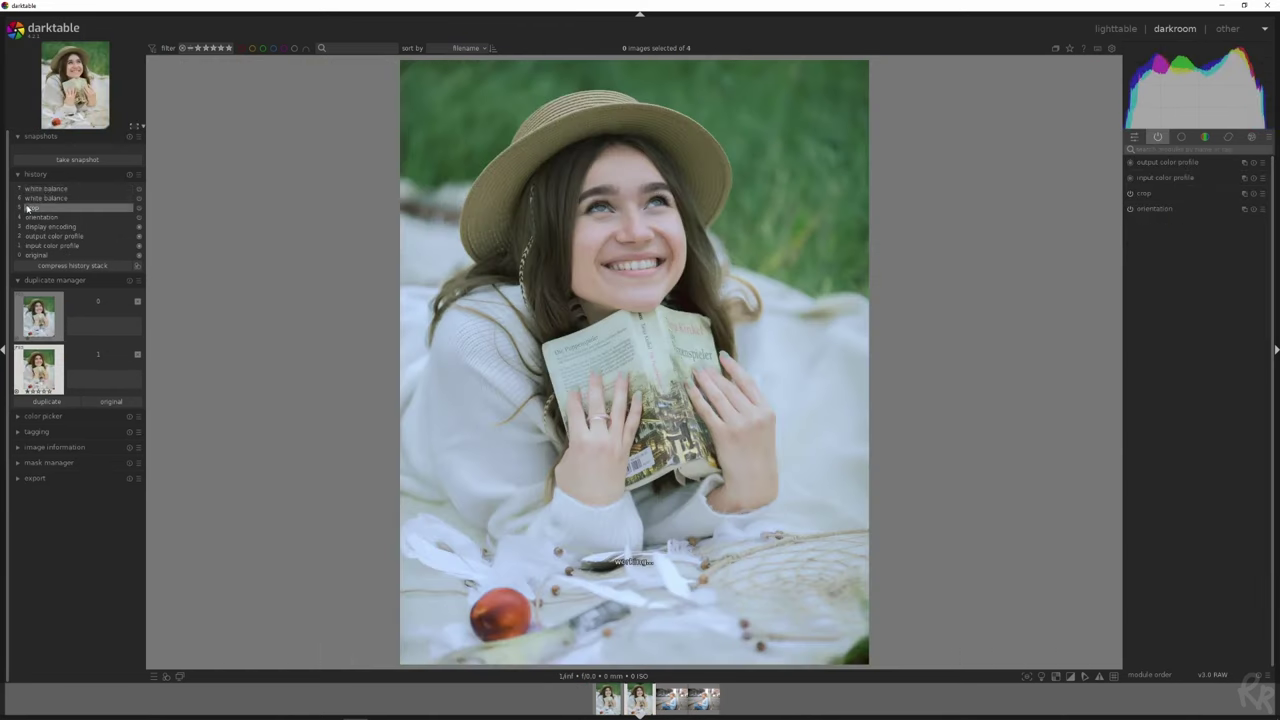
{"action": "left_click", "coordinate": [46, 189]}
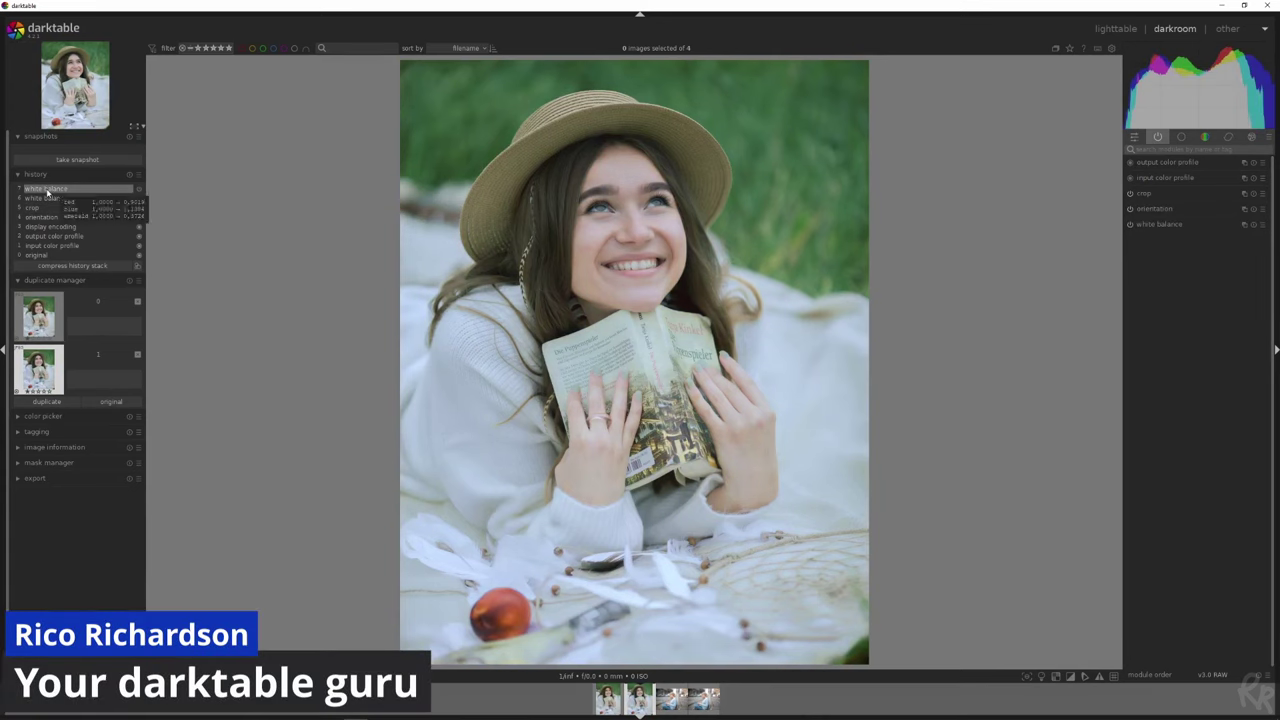